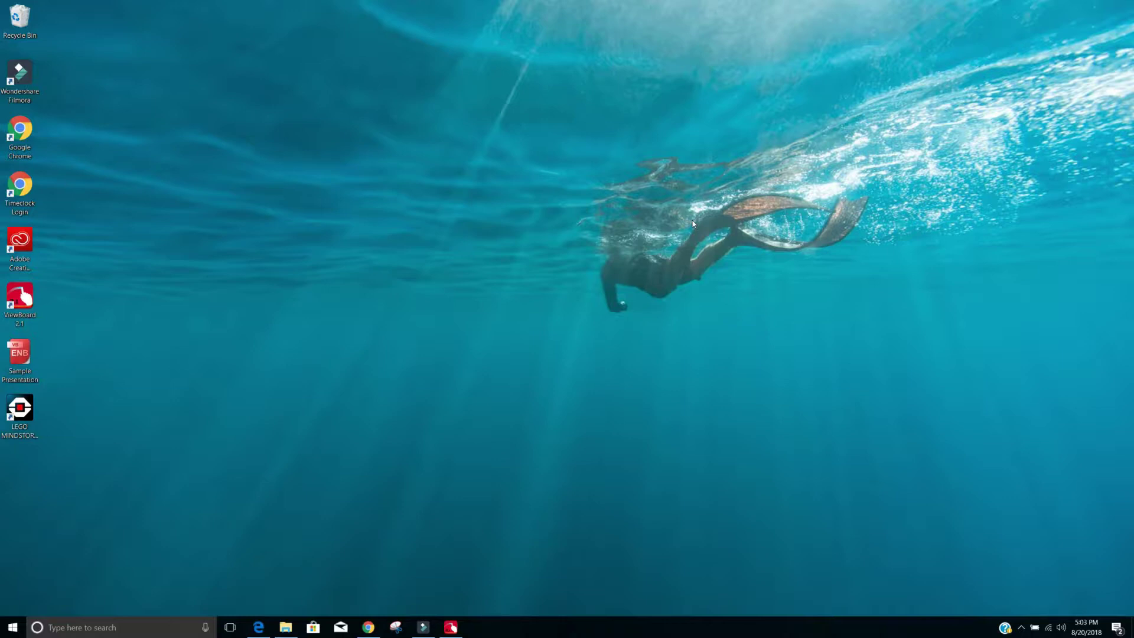
Open ViewBoard 2.1 from the desktop
double_click(37, 311)
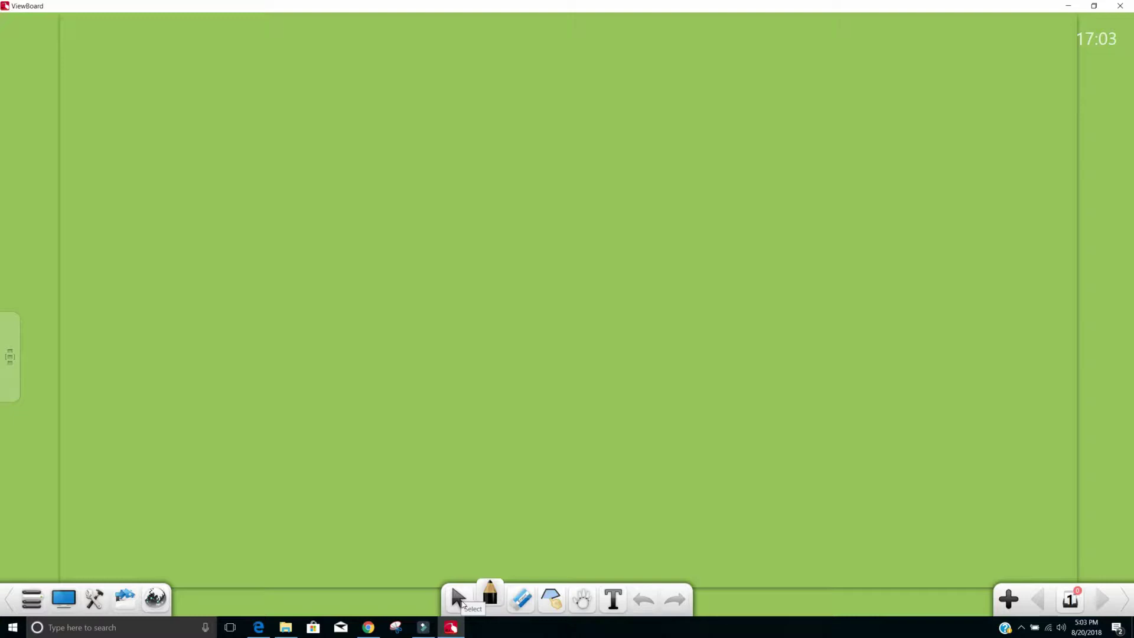
Scribble thin black freehand strokes across the upper part of the page with the pencil marker
click(495, 599)
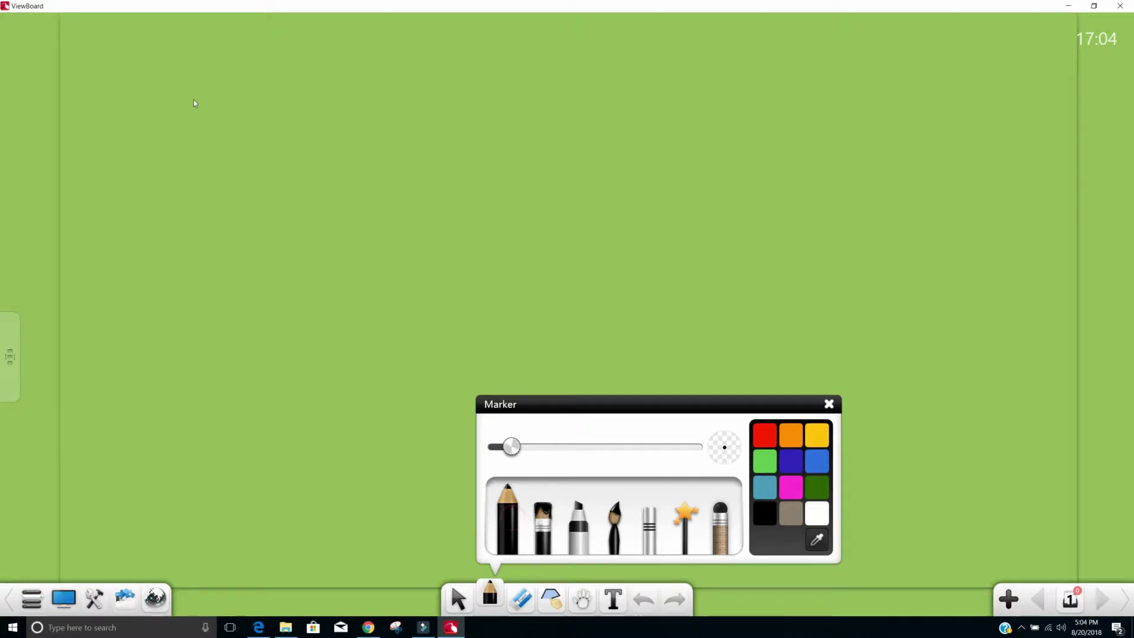
drag(191, 112, 579, 141)
mouse_move(475, 166)
mouse_down()
mouse_move(515, 200)
mouse_move(464, 178)
mouse_up()
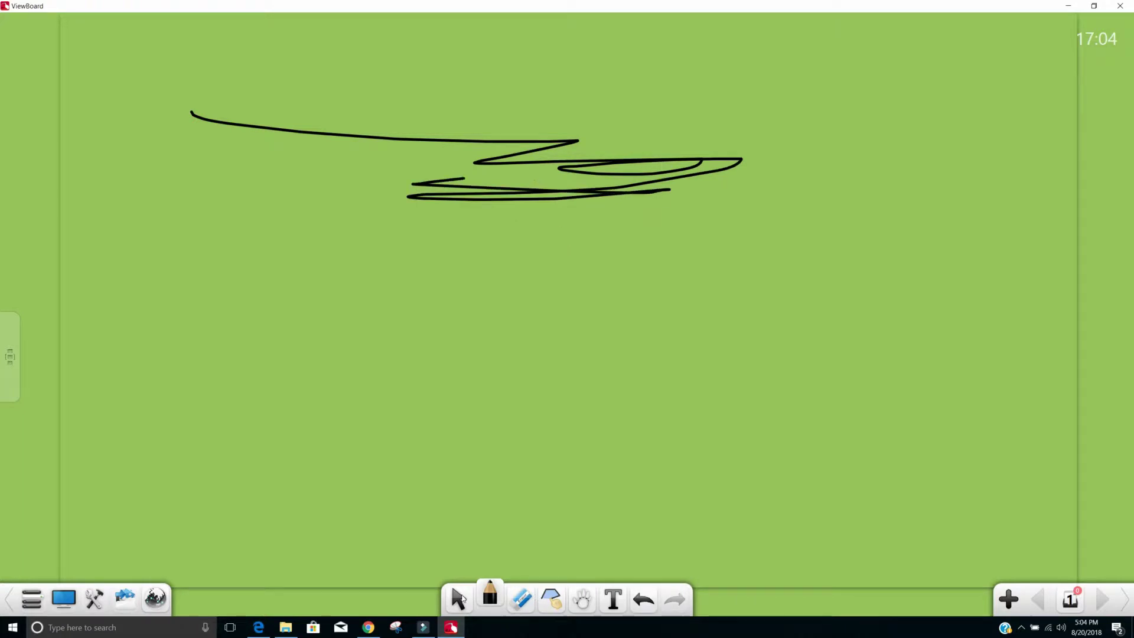
Paint a thick red stroke across the page below the black scribble using the Paintbrush at an increased width
click(490, 598)
click(543, 519)
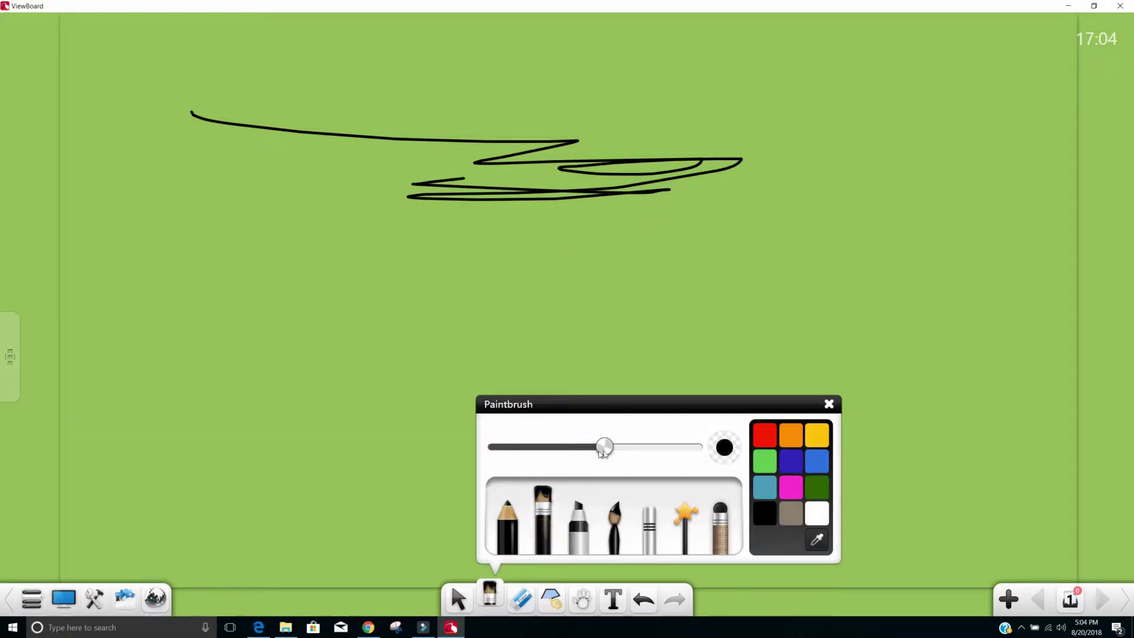
mouse_move(660, 456)
mouse_down()
mouse_move(544, 449)
mouse_move(659, 448)
mouse_up()
click(765, 436)
mouse_move(197, 221)
mouse_down()
mouse_move(673, 306)
mouse_move(859, 299)
mouse_up()
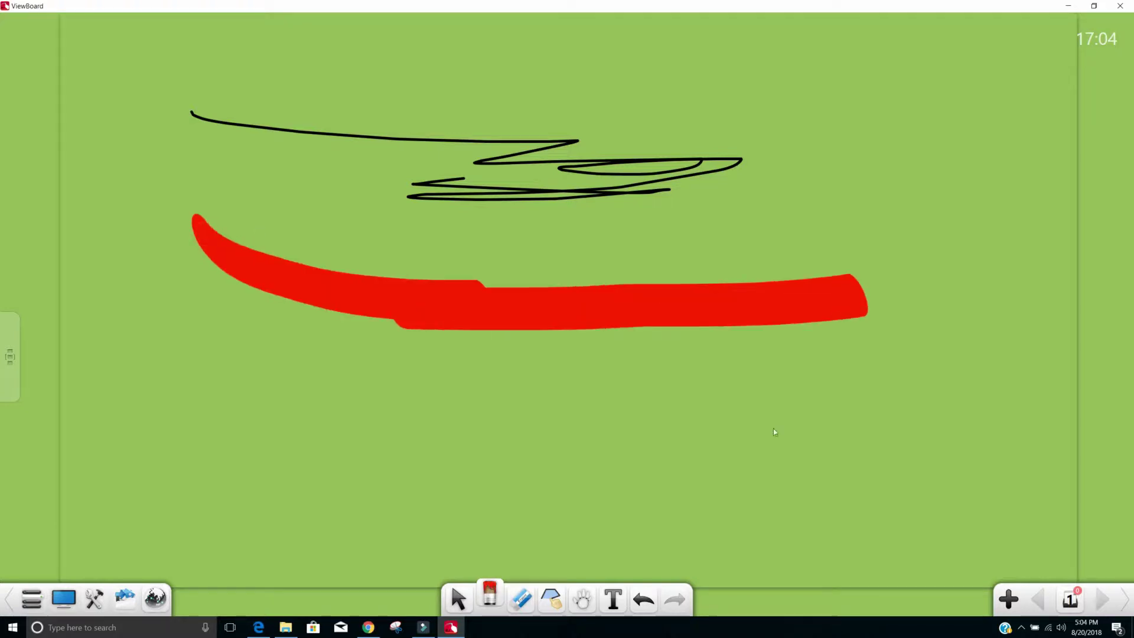
Erase the black scribble with the standard eraser and the red stroke with the area-selection eraser
click(520, 600)
mouse_move(185, 116)
mouse_down()
mouse_move(236, 139)
mouse_move(658, 158)
mouse_move(618, 174)
mouse_move(660, 181)
mouse_move(403, 178)
mouse_move(591, 206)
mouse_up()
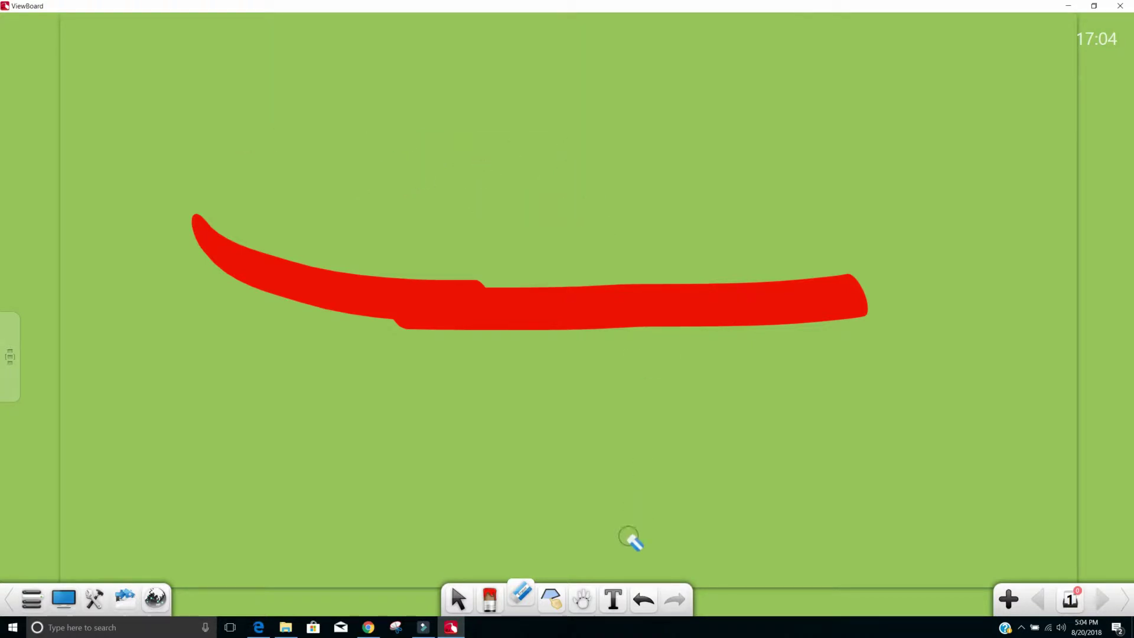
click(520, 596)
click(561, 540)
mouse_move(985, 202)
mouse_down()
mouse_move(515, 207)
mouse_move(275, 464)
mouse_move(873, 266)
mouse_move(933, 198)
mouse_up()
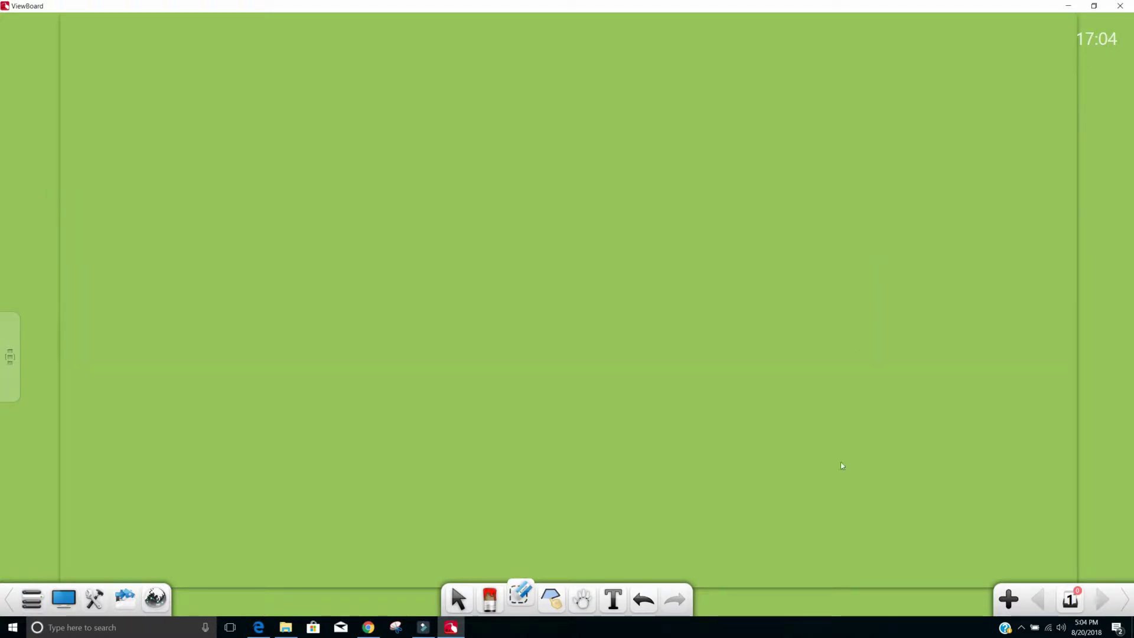
click(515, 601)
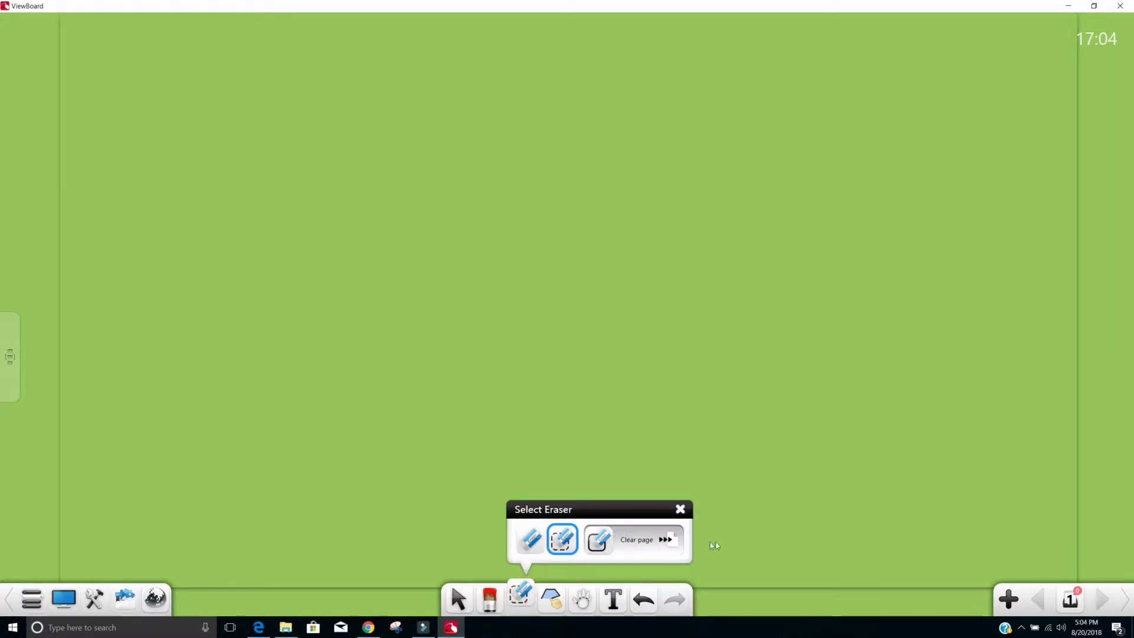
Draw a large black triangle freehand on the left half of the page with the Shape Recognizer
click(555, 601)
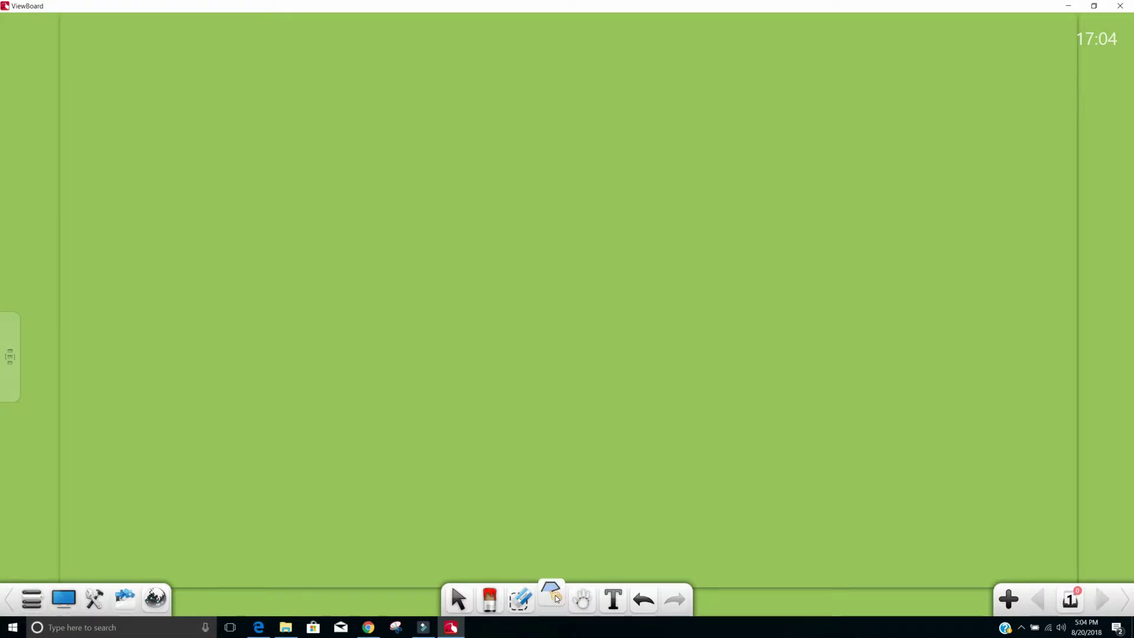
click(555, 595)
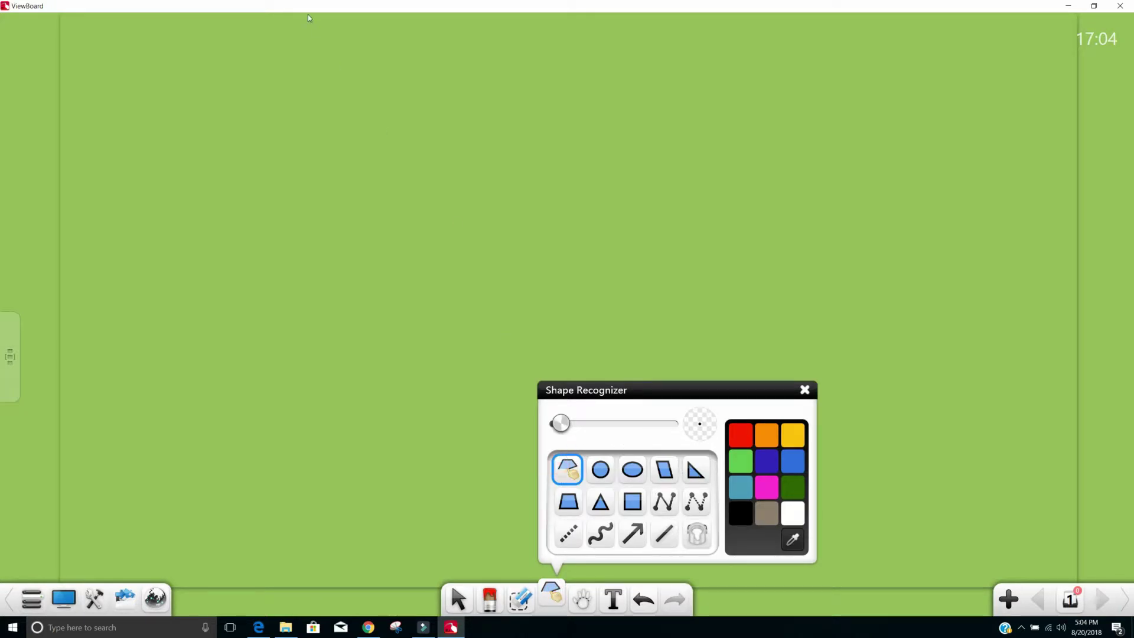
mouse_move(348, 77)
mouse_down()
mouse_move(136, 348)
mouse_move(350, 203)
mouse_move(330, 89)
mouse_up()
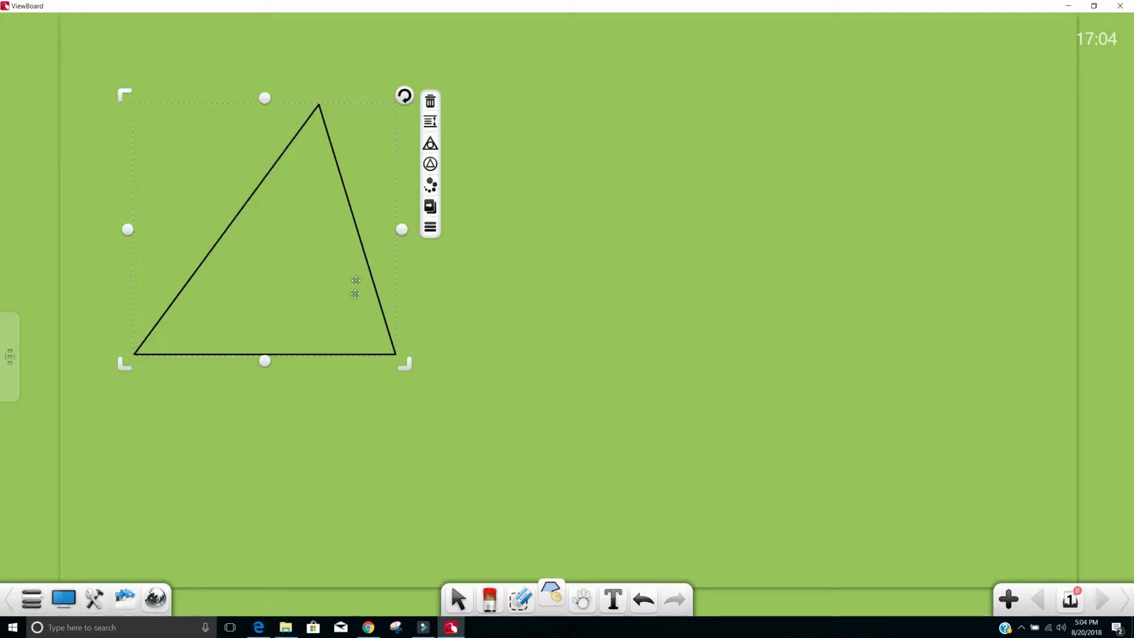
Draw a large black circle on the right half of the page with the Circle shape
click(557, 600)
click(600, 469)
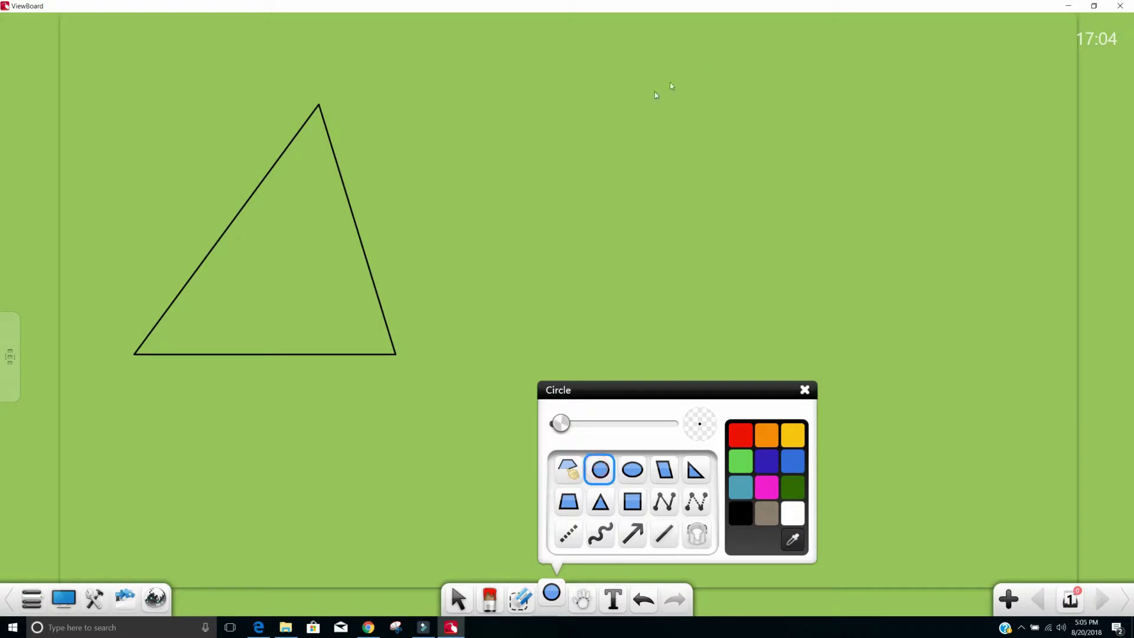
drag(600, 129, 891, 411)
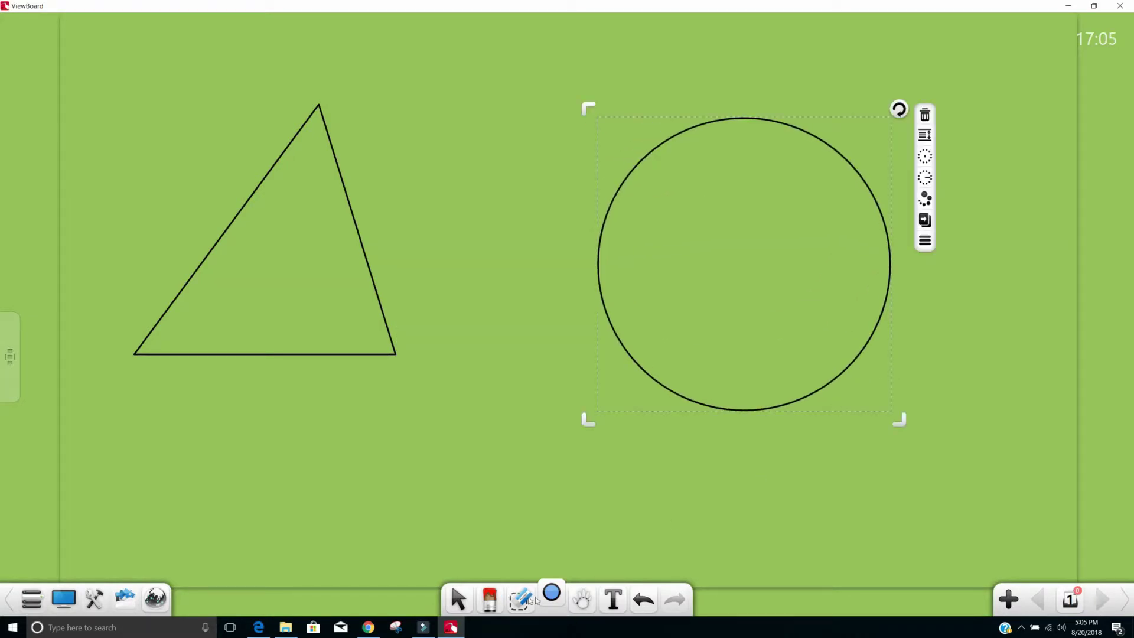
Fill the circle with solid red using the Fill tool
click(557, 599)
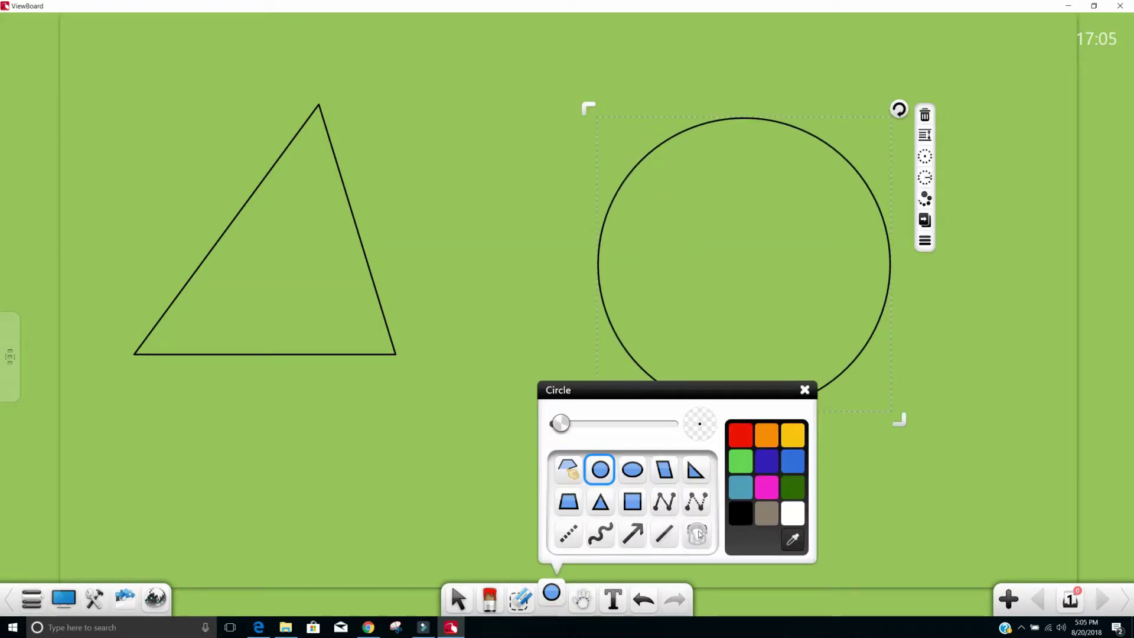
click(695, 534)
click(741, 442)
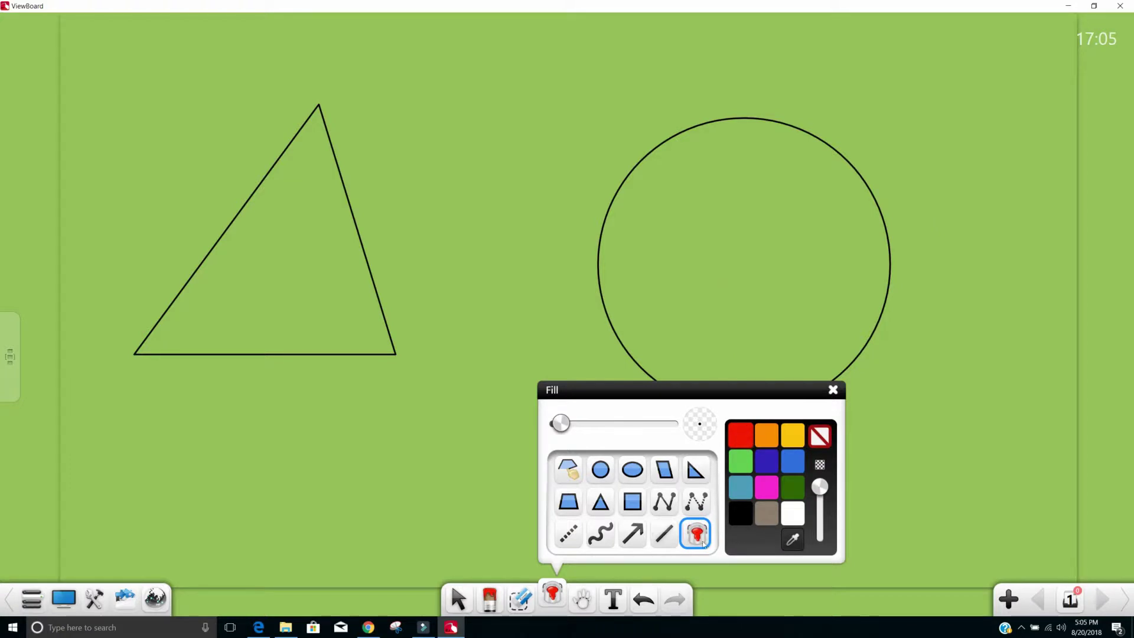
click(719, 284)
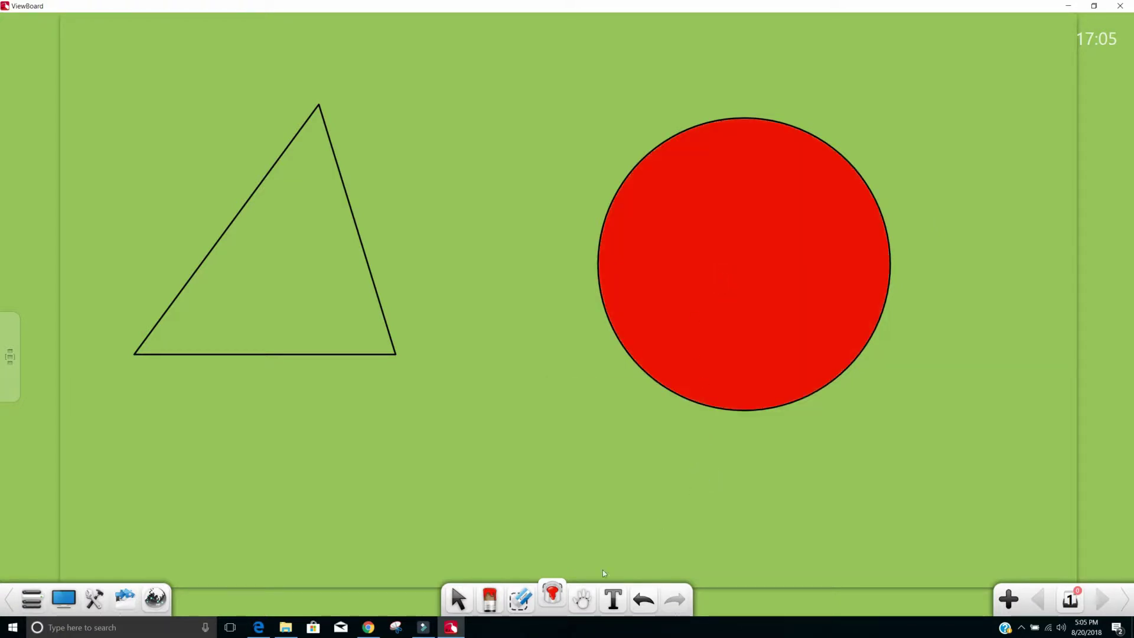
click(552, 595)
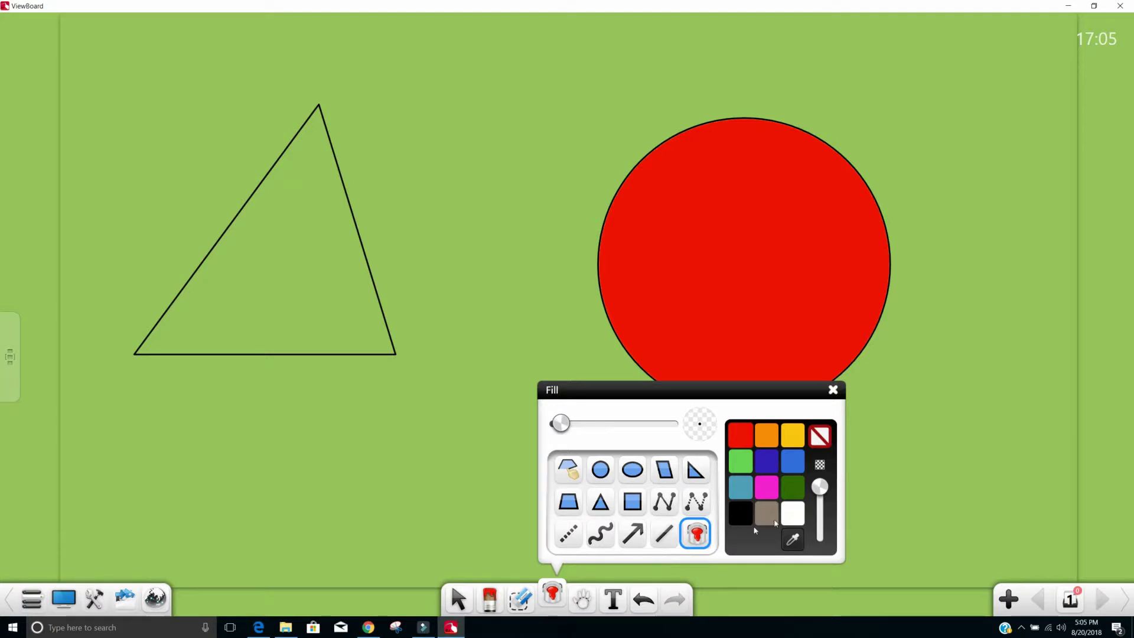
click(833, 391)
Move the triangle slightly up and to the left, and nudge the red circle with the hand tool
click(583, 598)
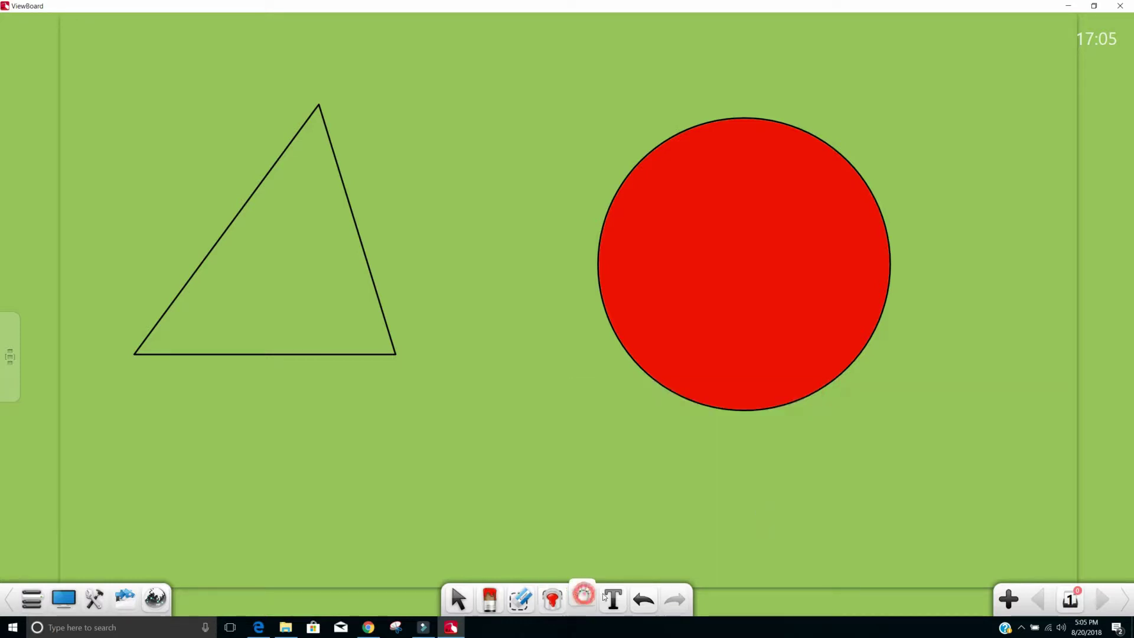
mouse_move(352, 215)
mouse_down()
mouse_move(361, 224)
mouse_move(331, 183)
mouse_move(333, 198)
mouse_move(237, 279)
mouse_move(355, 190)
mouse_move(334, 204)
mouse_move(349, 213)
mouse_up()
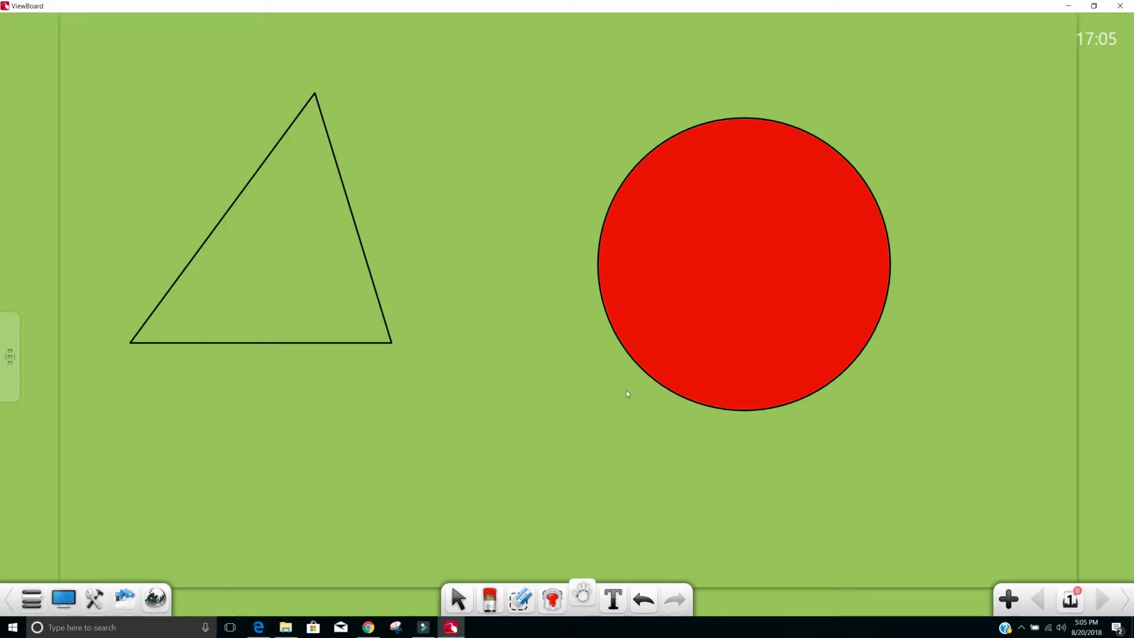
drag(704, 294, 760, 290)
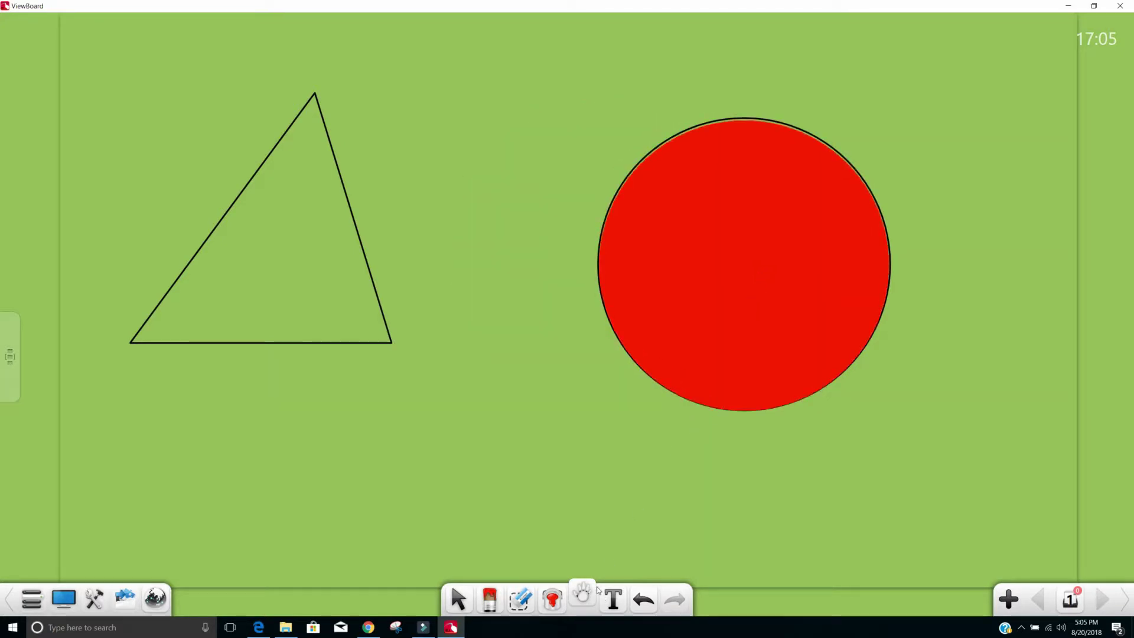
Add the text "Text Test" in Arial 48 near the page's upper edge, between the triangle and the circle
click(613, 599)
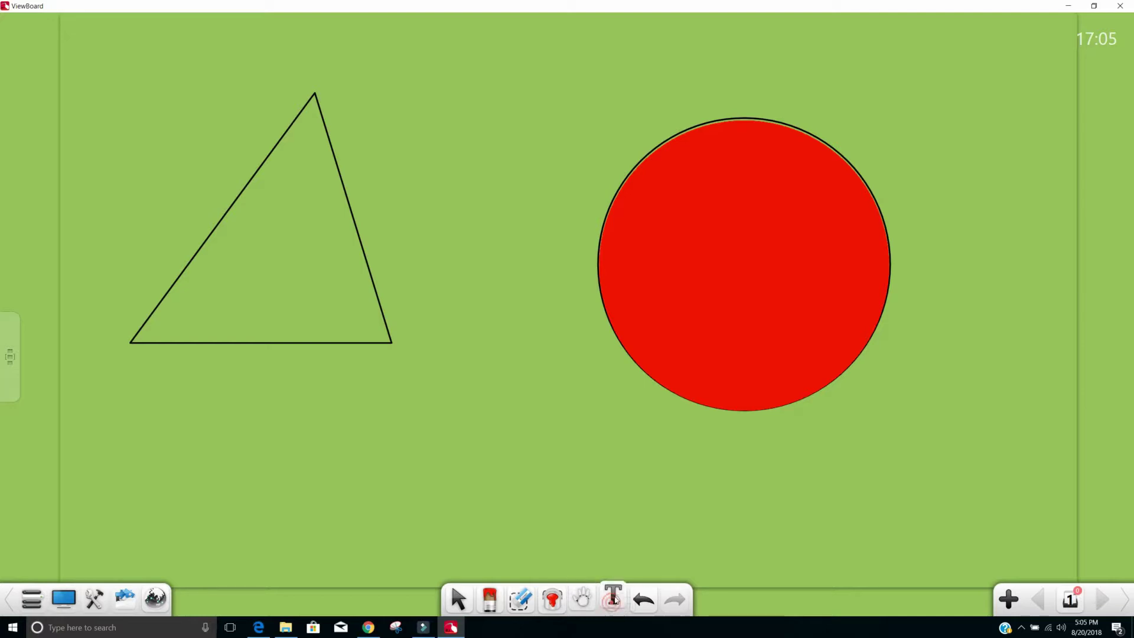
click(402, 45)
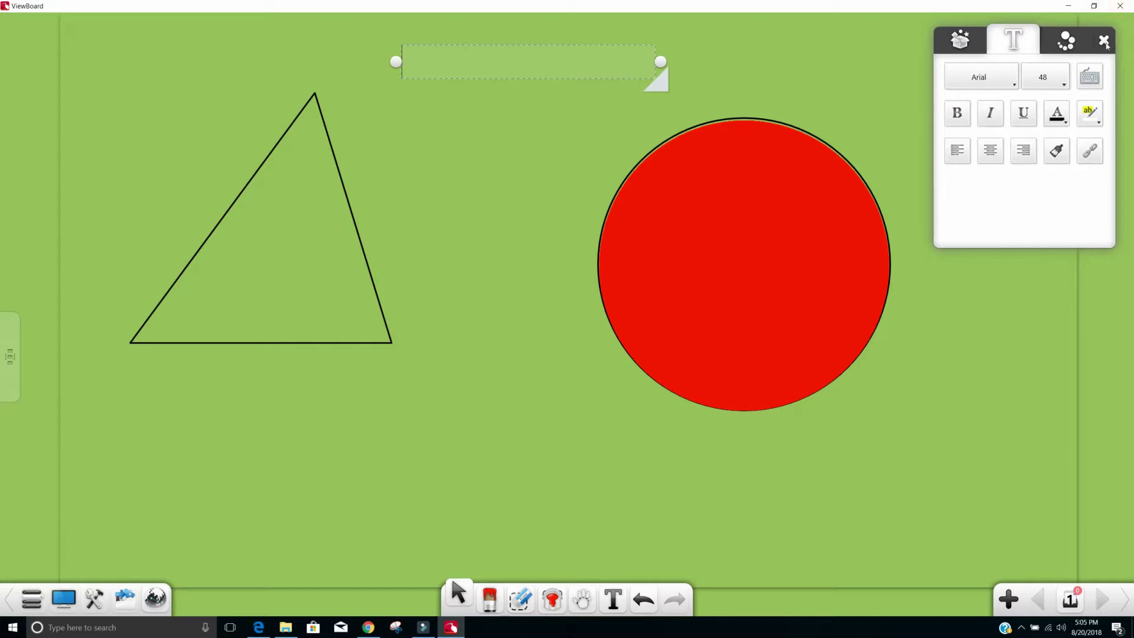
text(Text Tes)
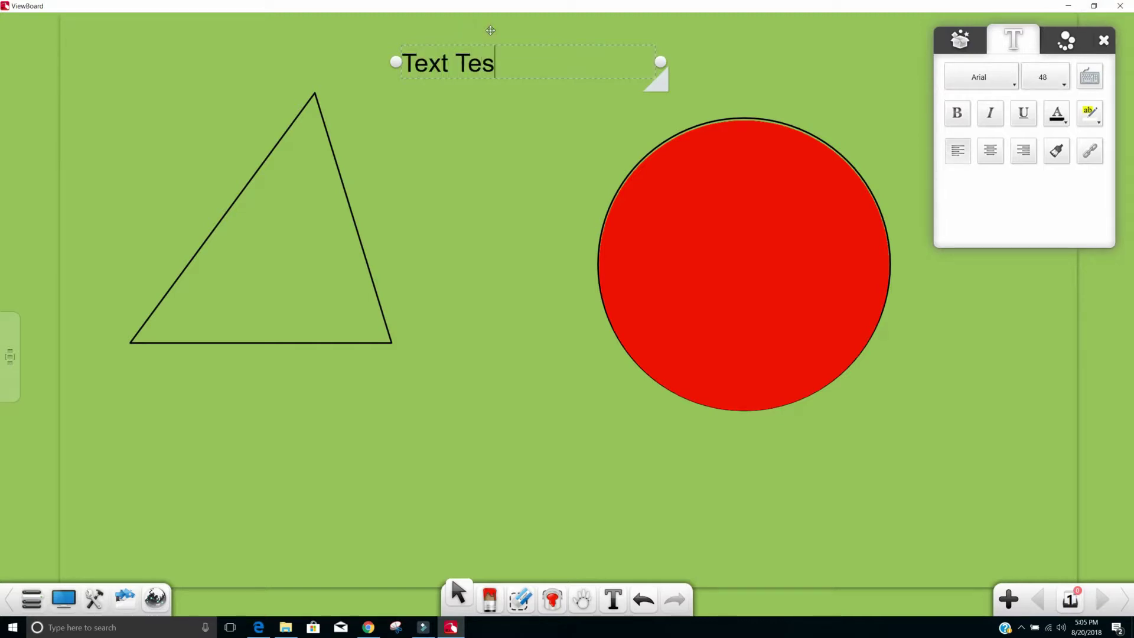
text(t)
click(553, 177)
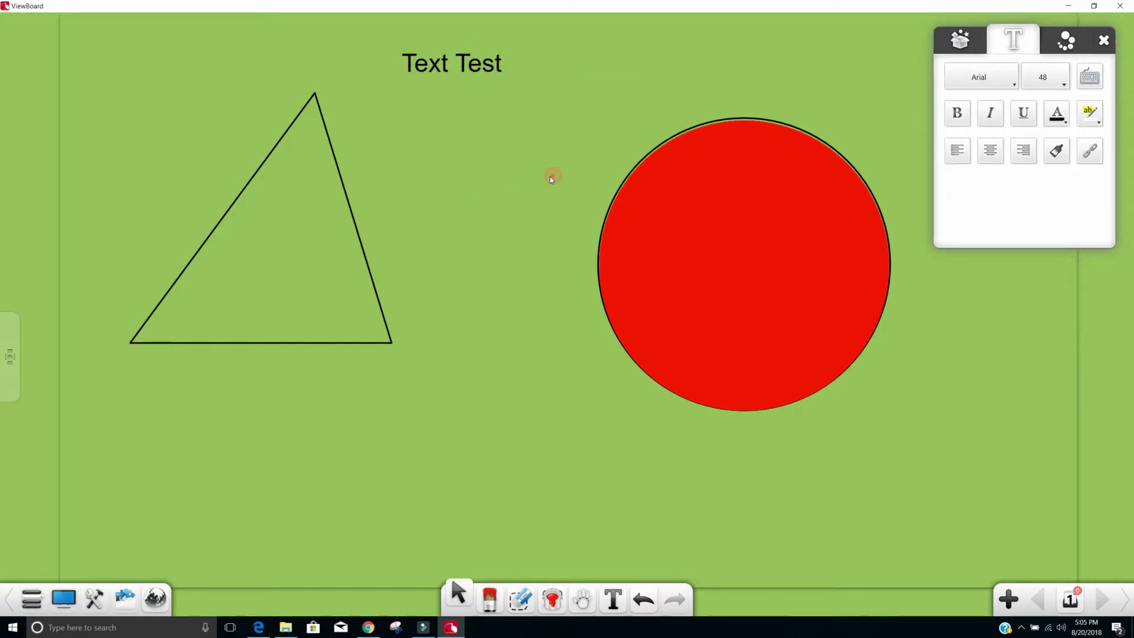
click(1103, 41)
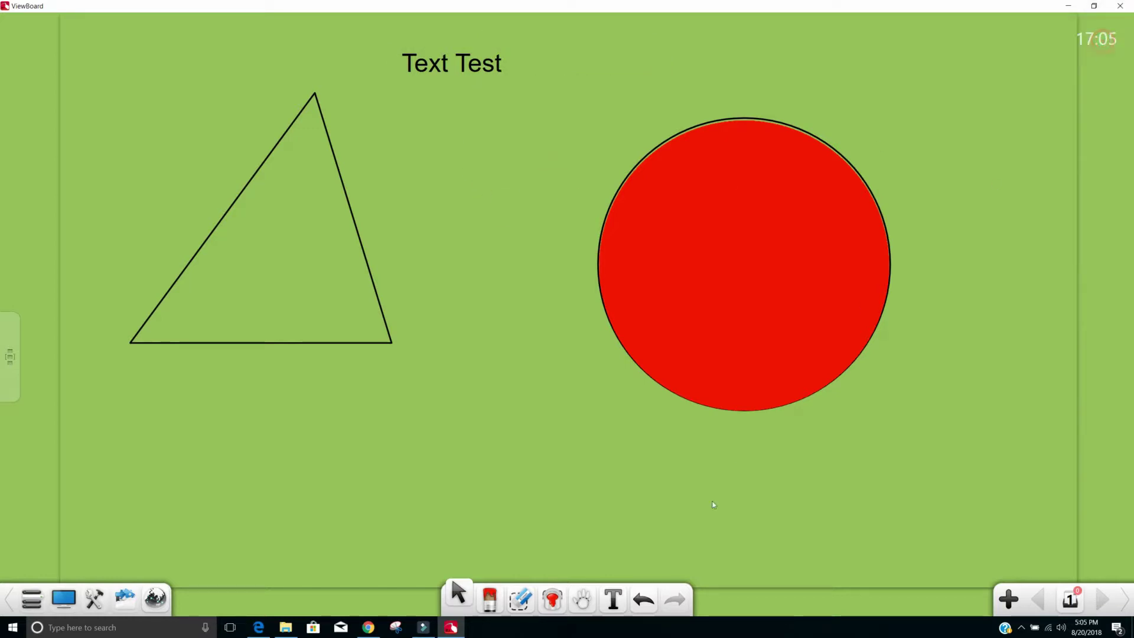
Undo the last text edit and redo it
click(648, 602)
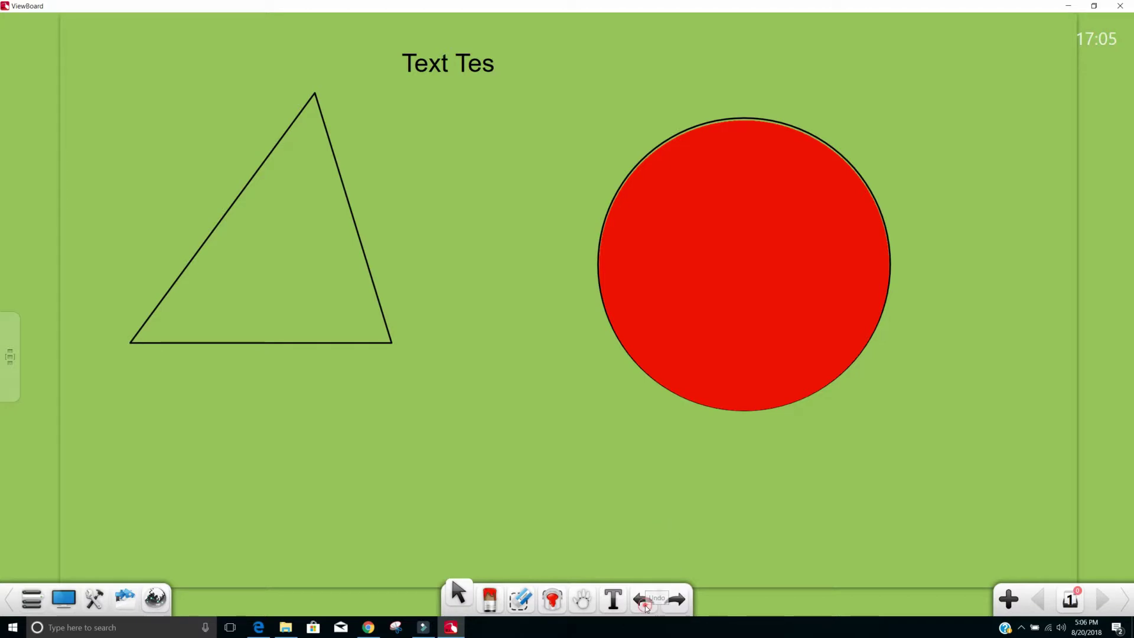
click(683, 604)
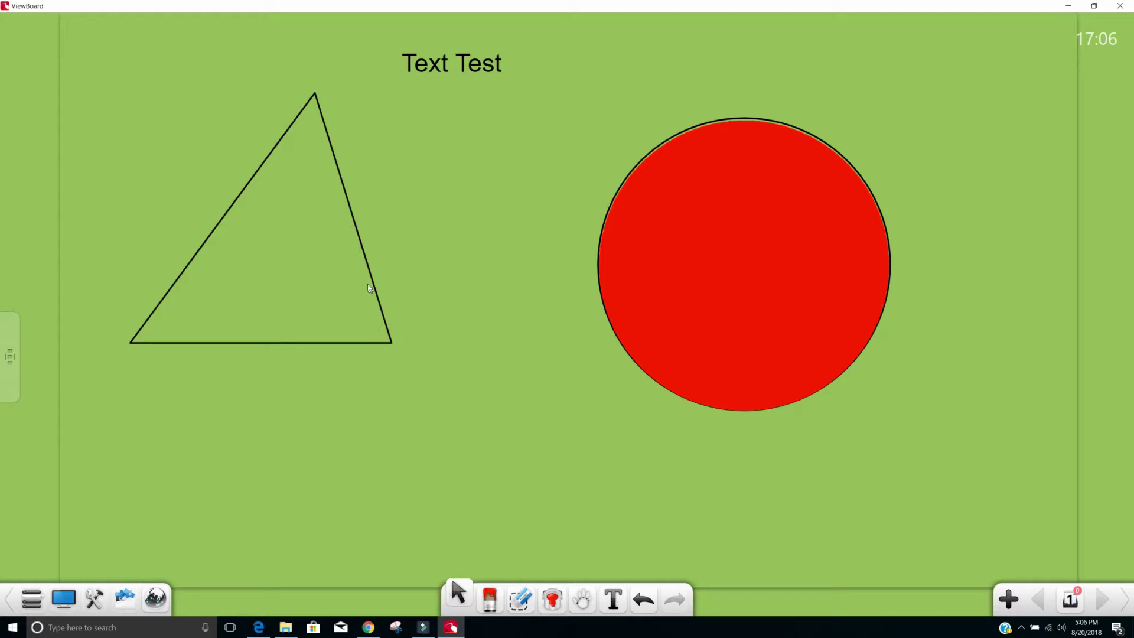
Delete the triangle from the page
click(362, 254)
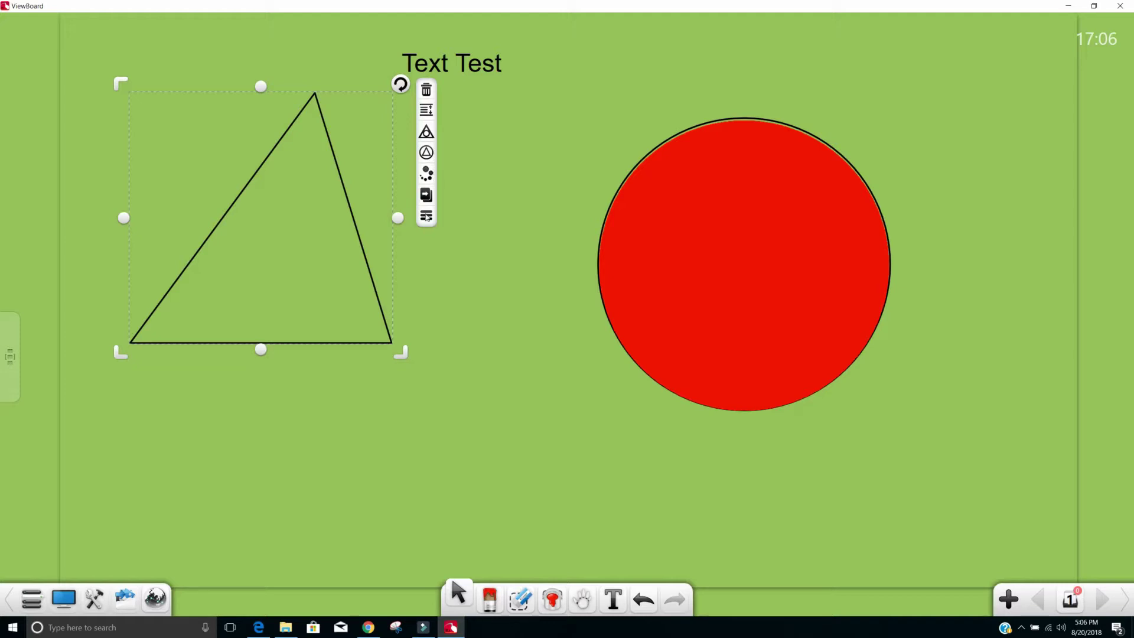
click(427, 92)
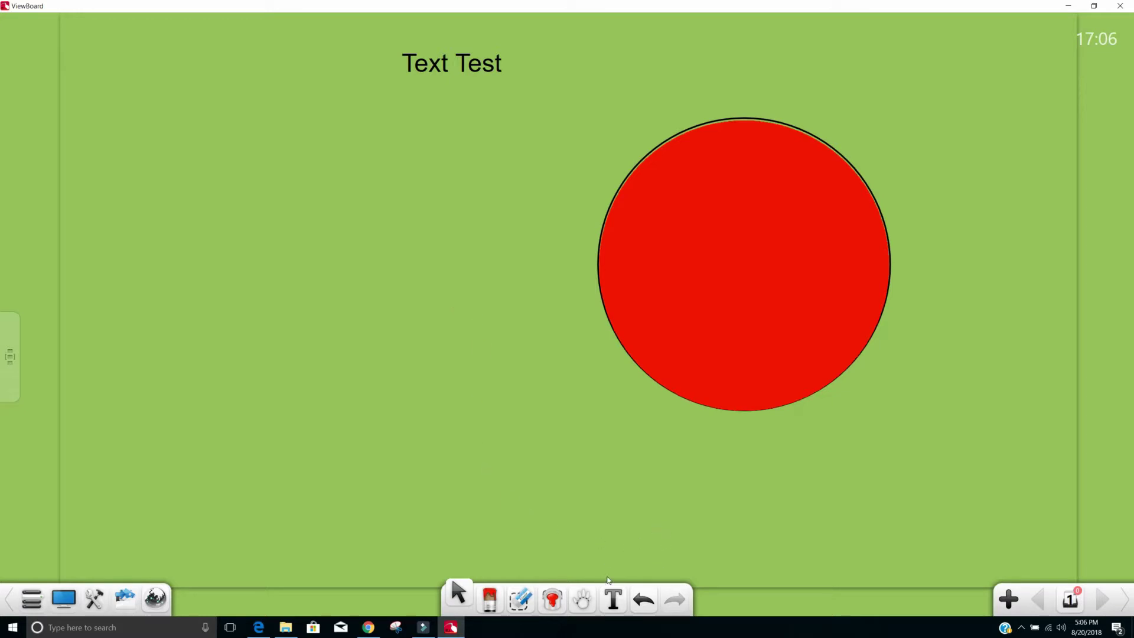
Look through the available modes, the help options and the program settings, leaving everything as it is
click(32, 601)
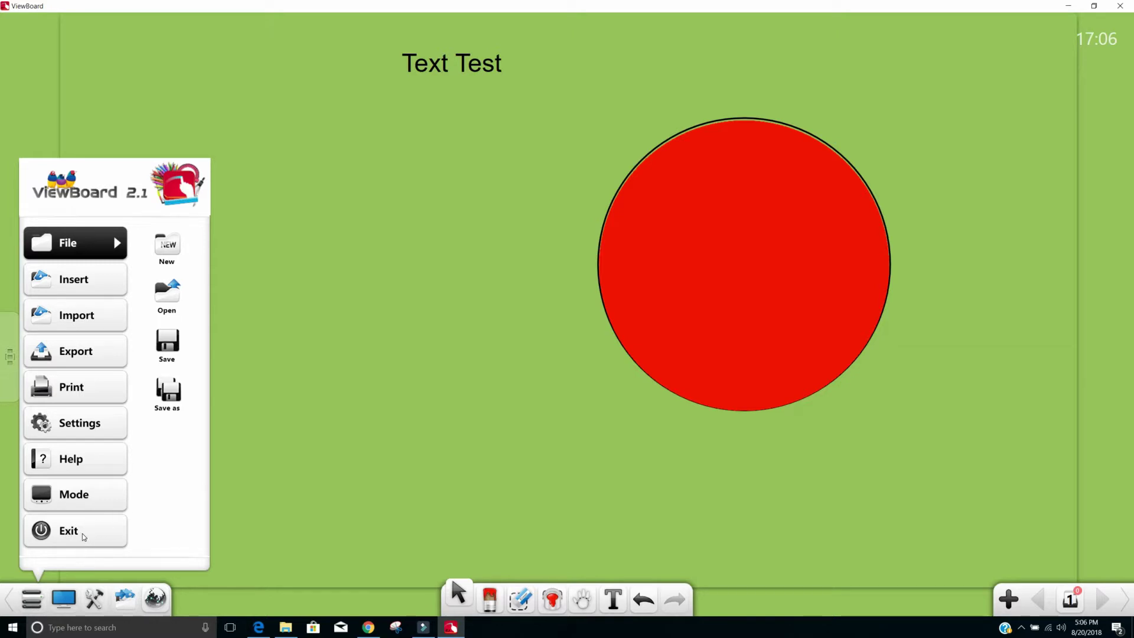
click(100, 502)
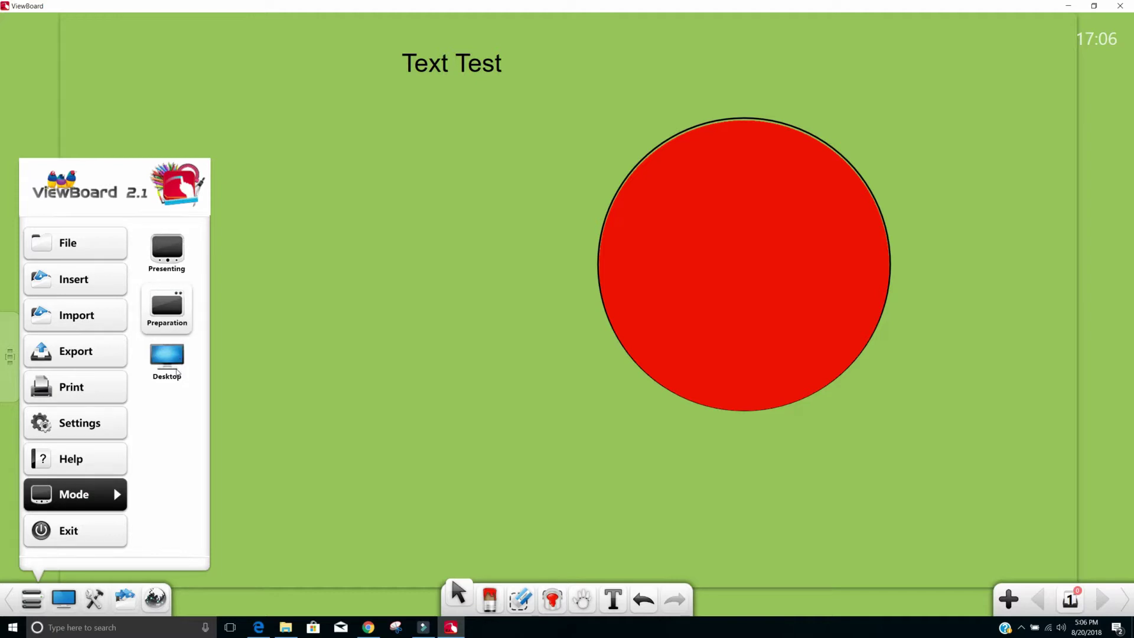
click(85, 468)
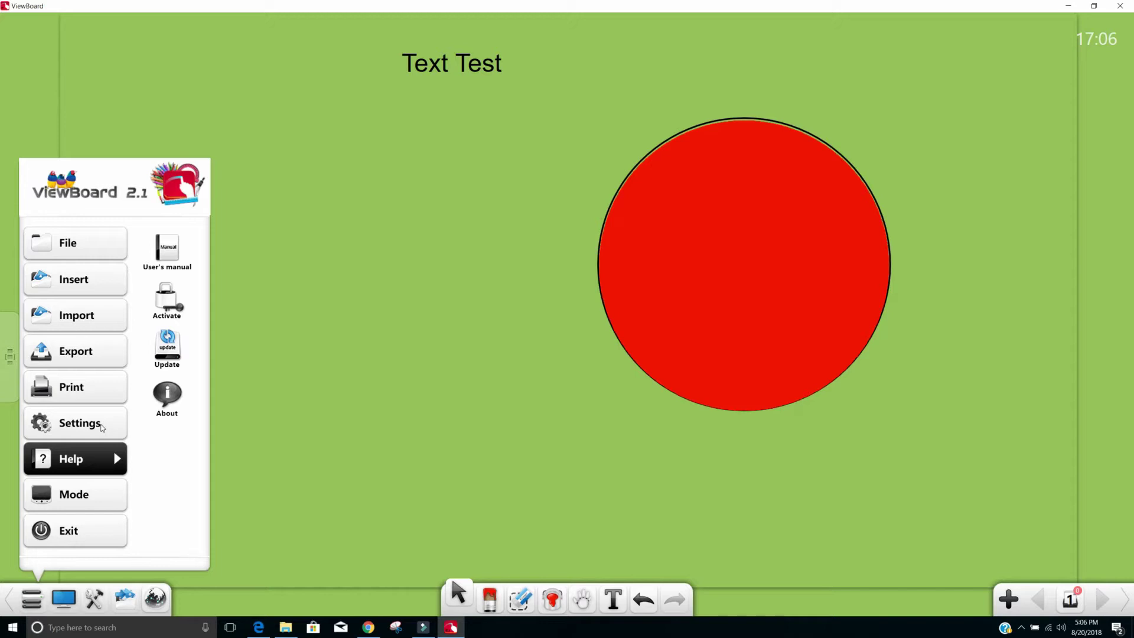
click(101, 425)
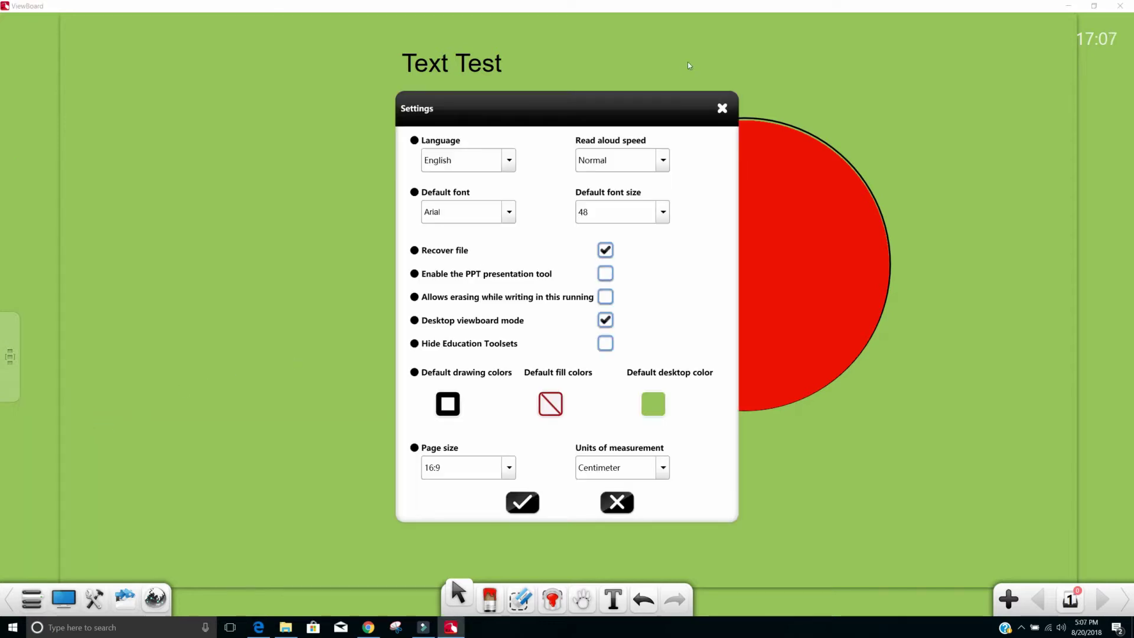
click(722, 109)
click(34, 599)
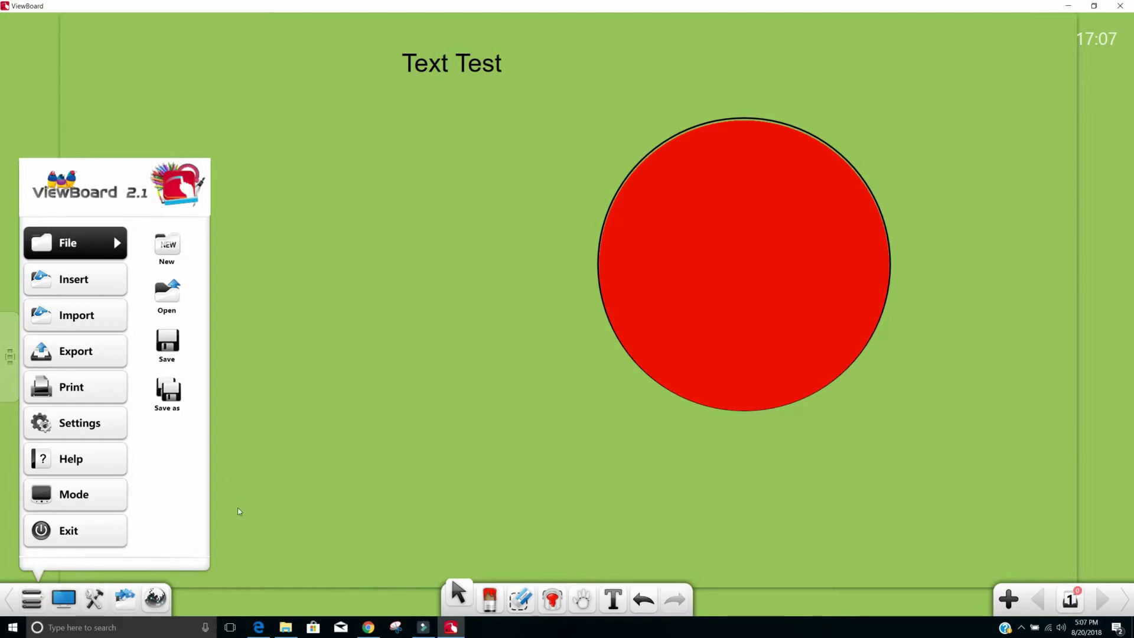
click(280, 489)
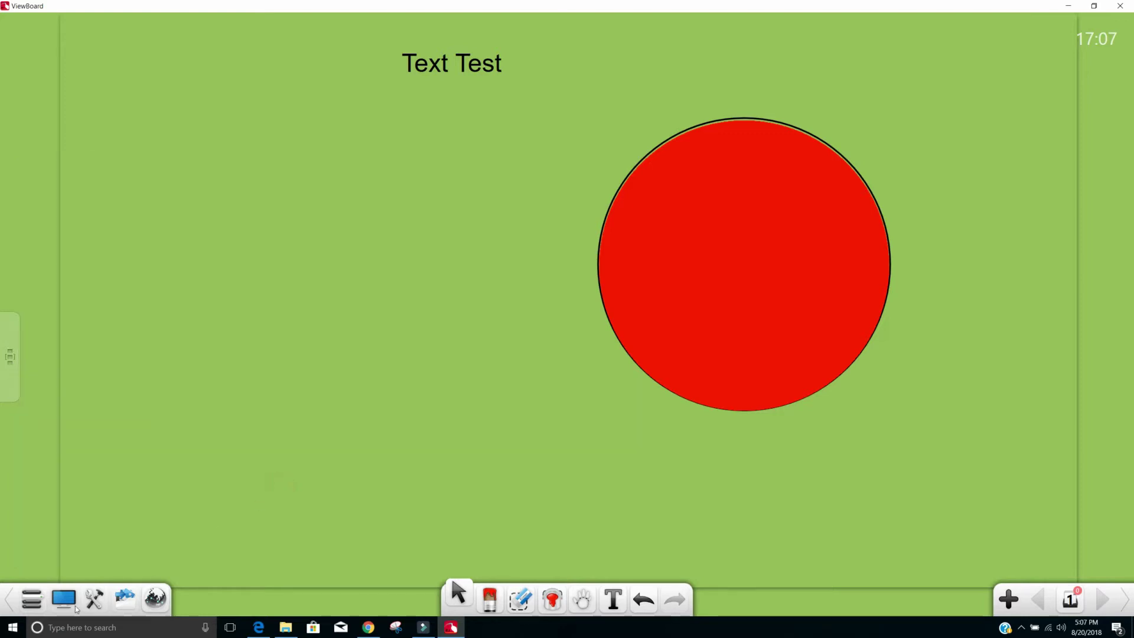
Switch to desktop mode to view its floating toolbar, and return to the whiteboard
click(69, 602)
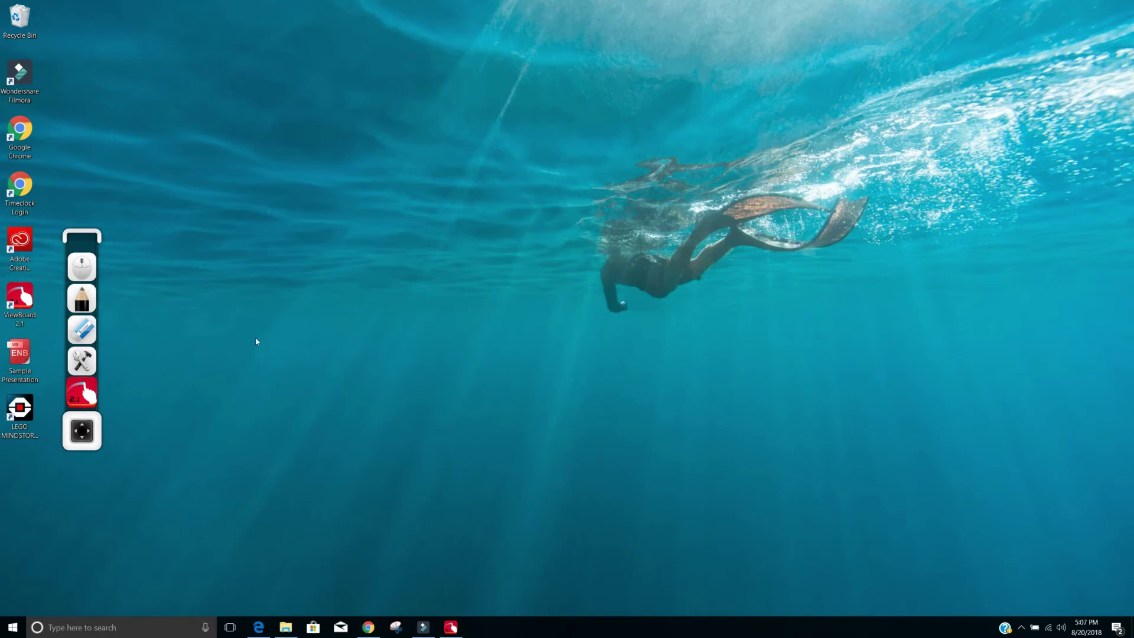
click(82, 392)
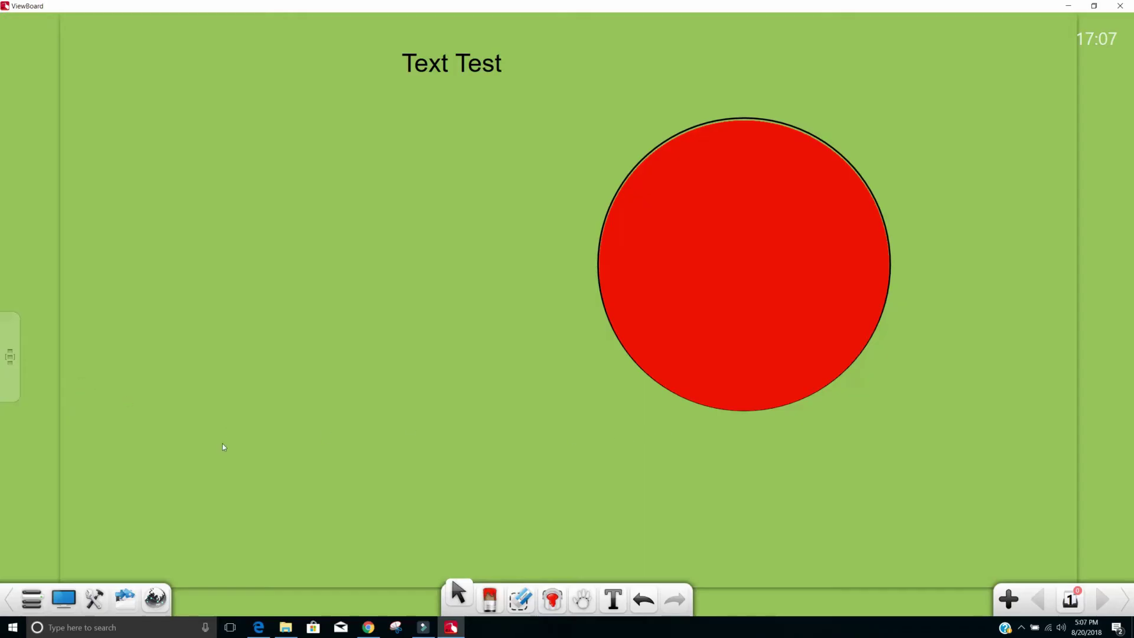
Look through the extra tools, the subject resources and the background categories available for the whiteboard
click(95, 599)
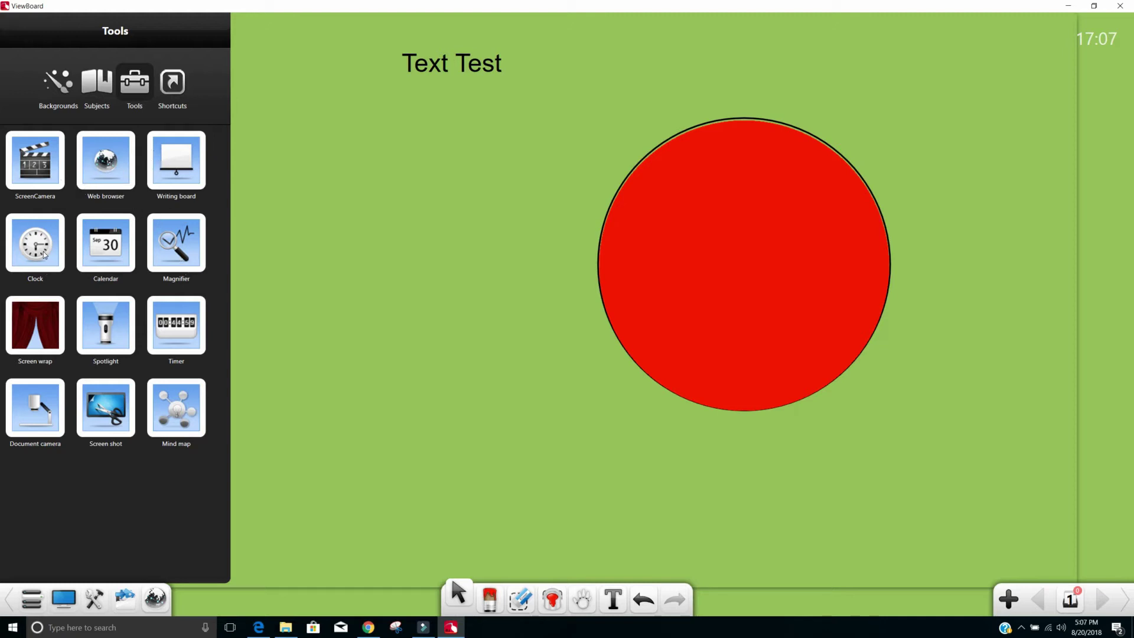
click(110, 258)
click(97, 98)
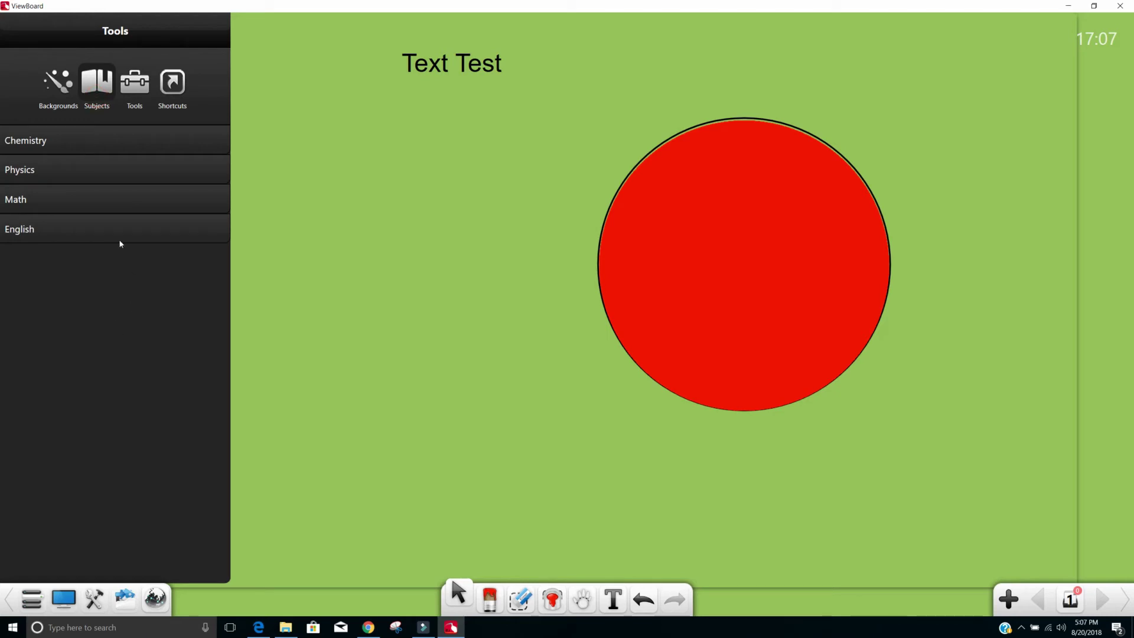
click(58, 86)
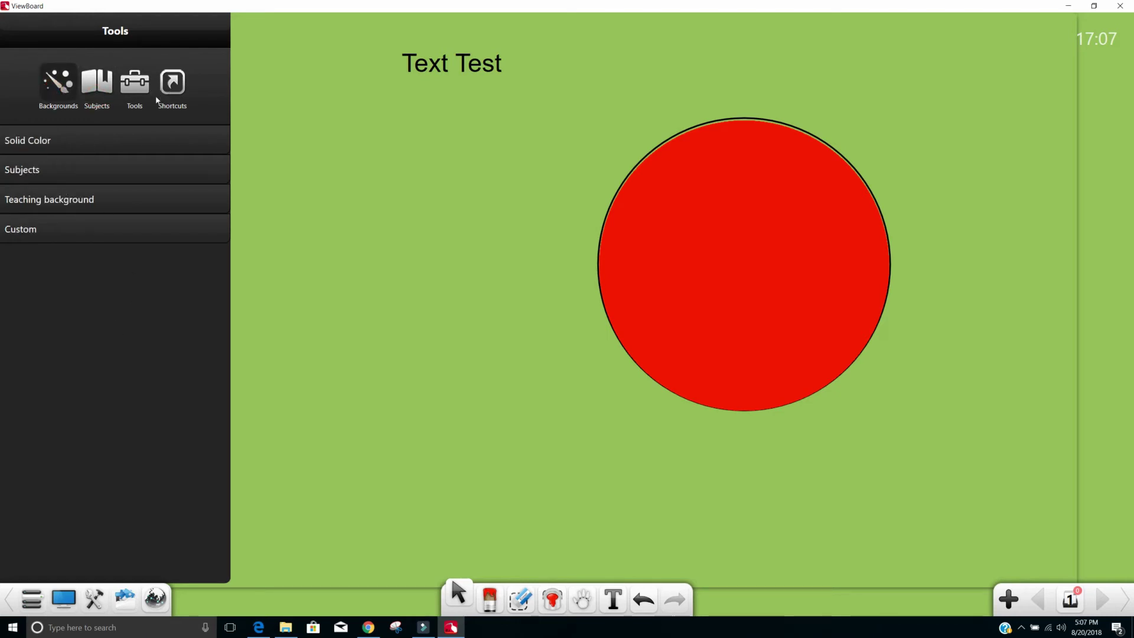
View the built-in web browser, then close it along with the collection of extra tools
click(158, 600)
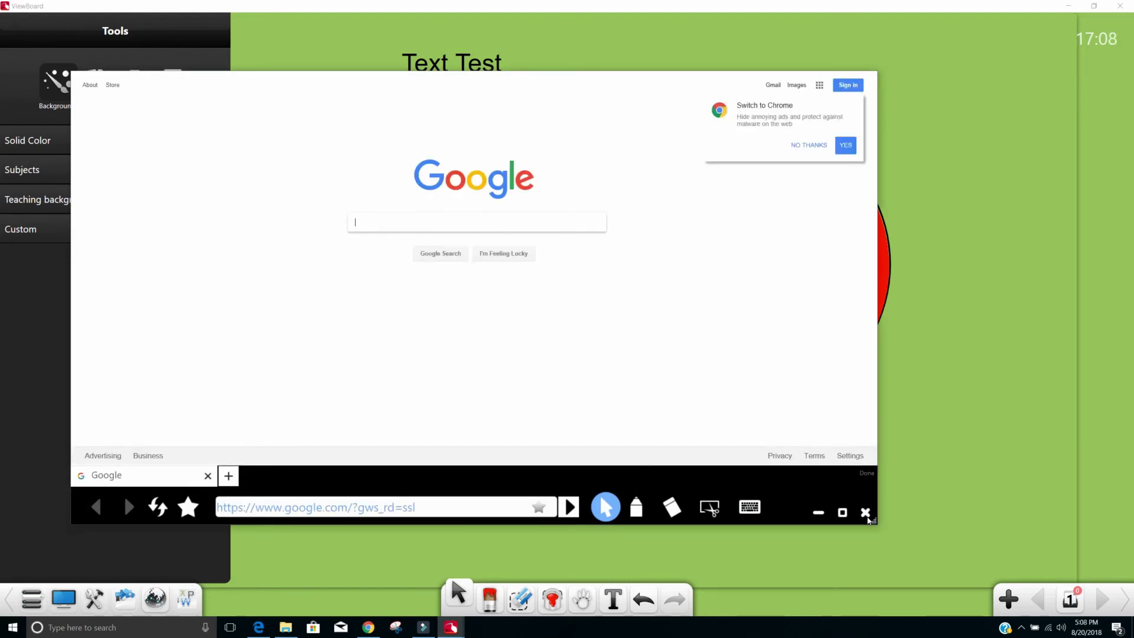
click(865, 512)
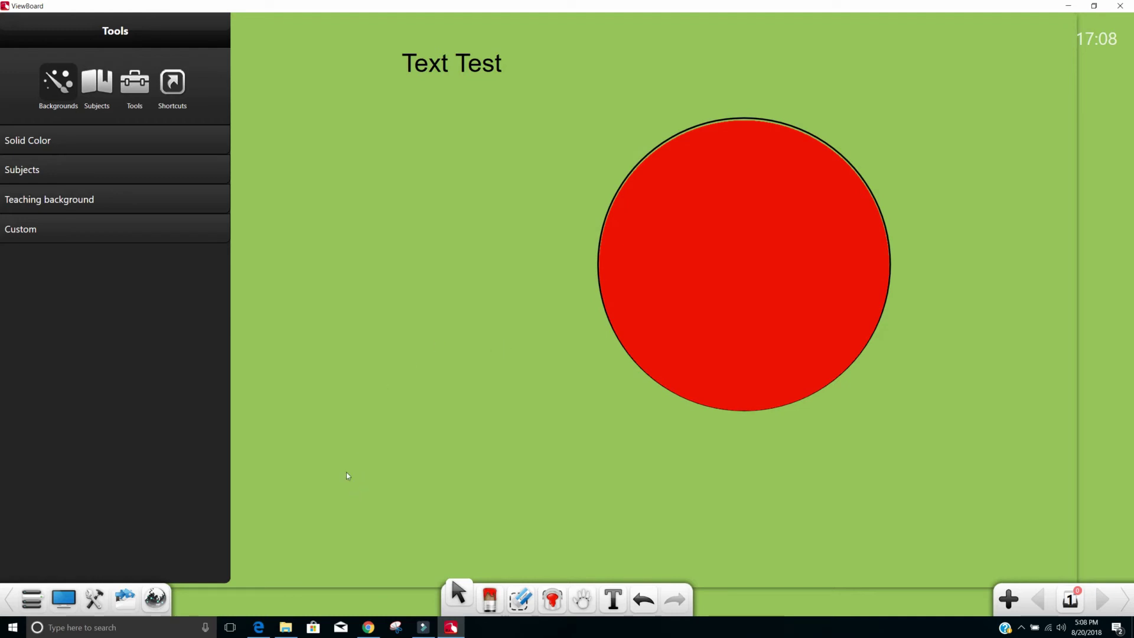
click(322, 441)
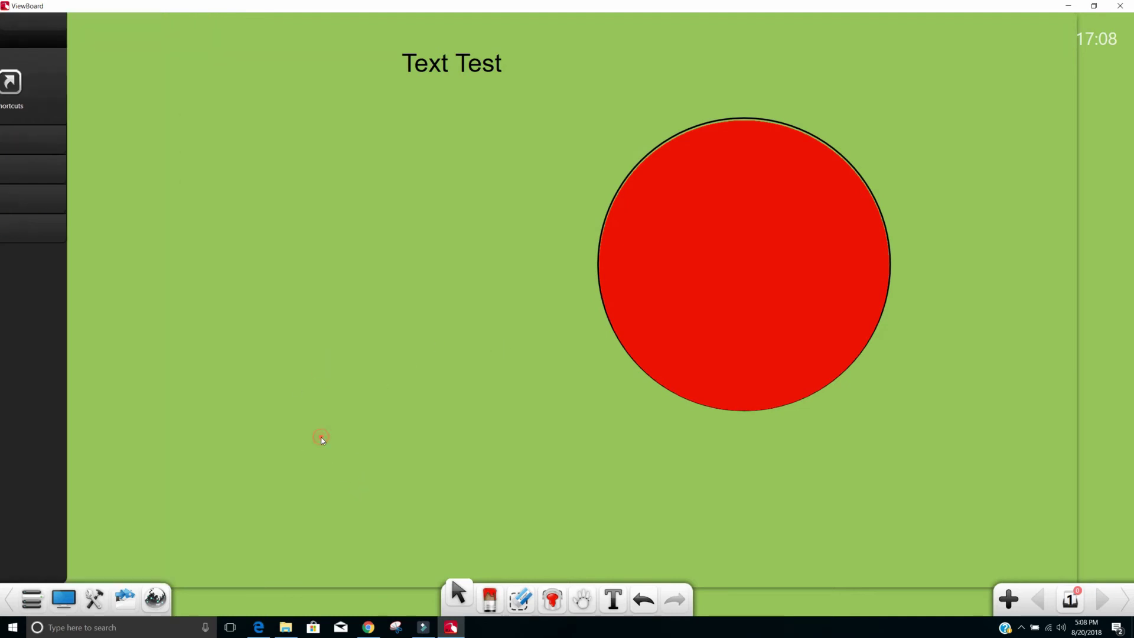
Add a new blank page, go back to the first page and return to the second
click(1010, 600)
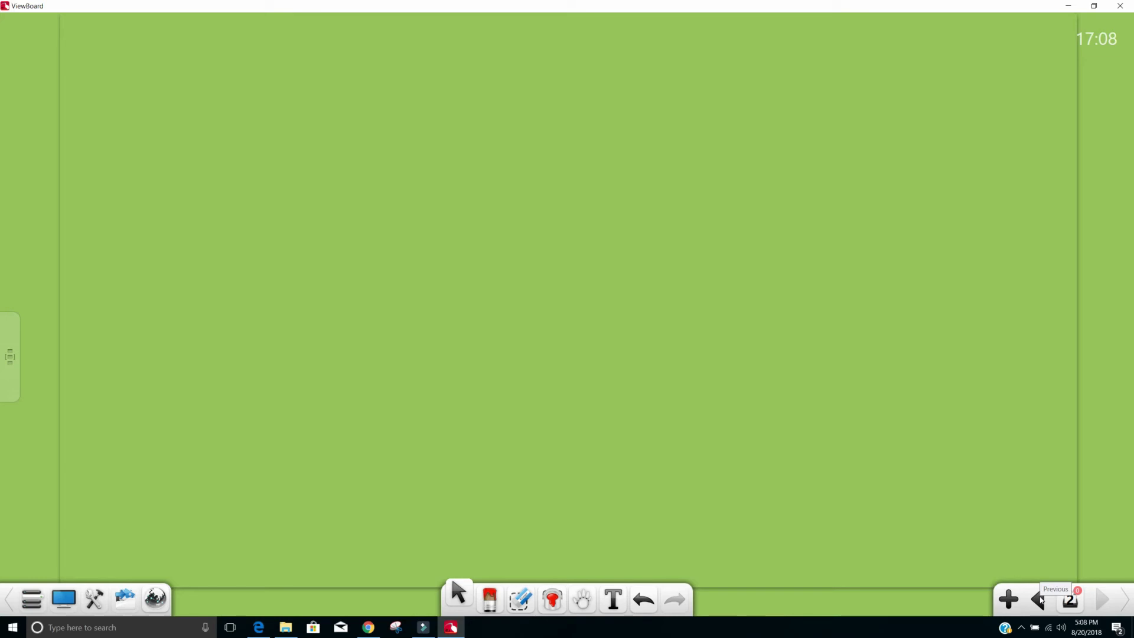
click(1037, 598)
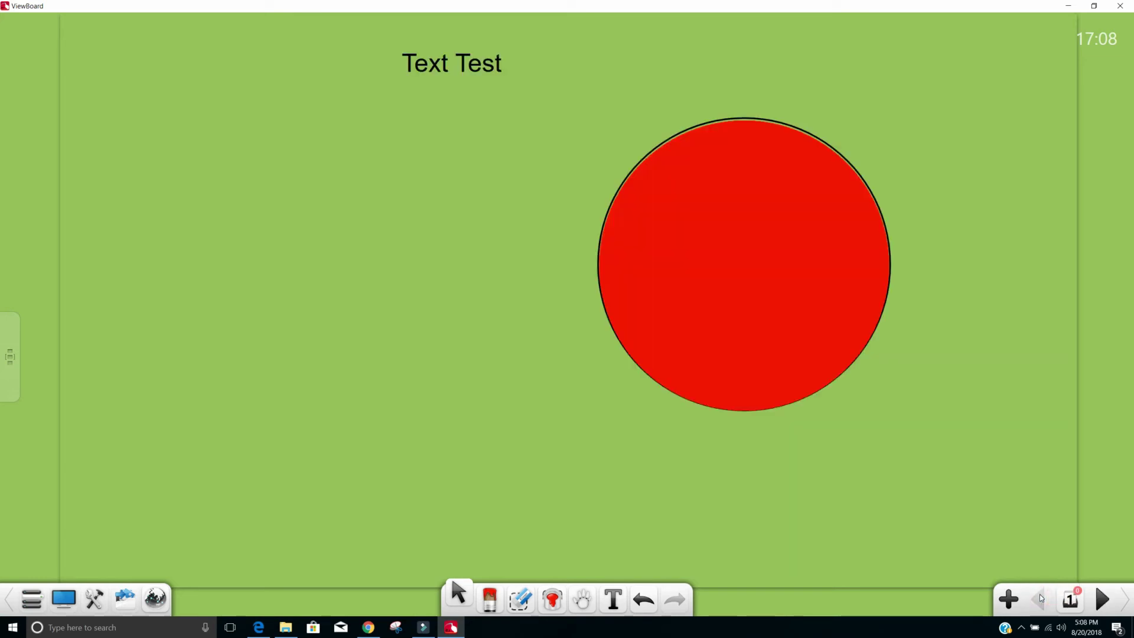
click(1102, 601)
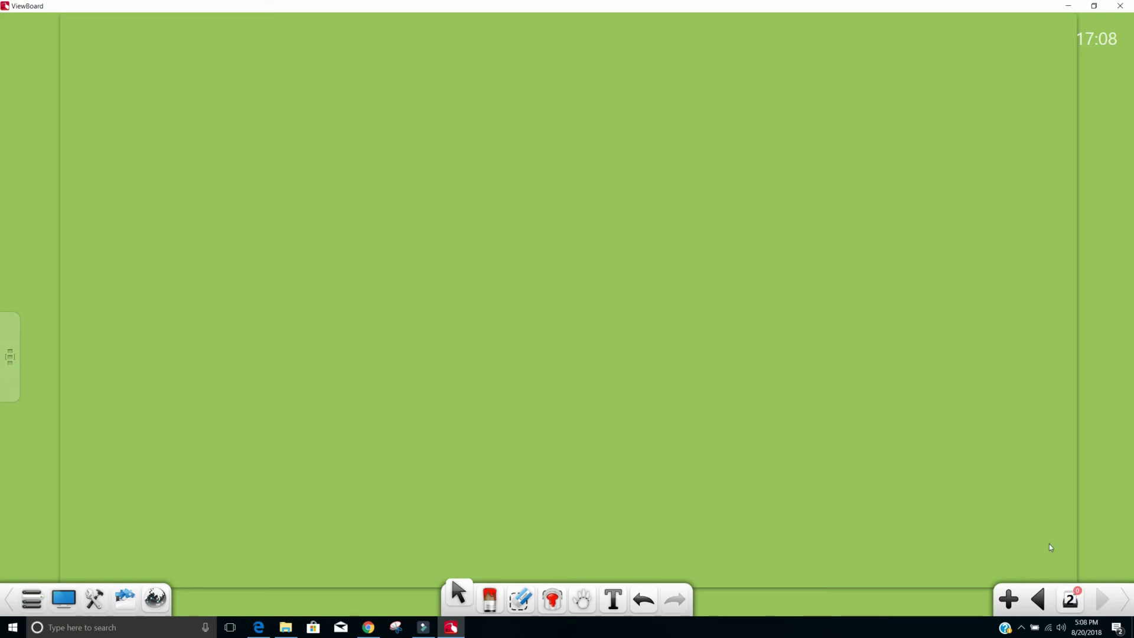
Swap the main toolbar and the page controls to opposite sides, and restore their original arrangement
click(1125, 599)
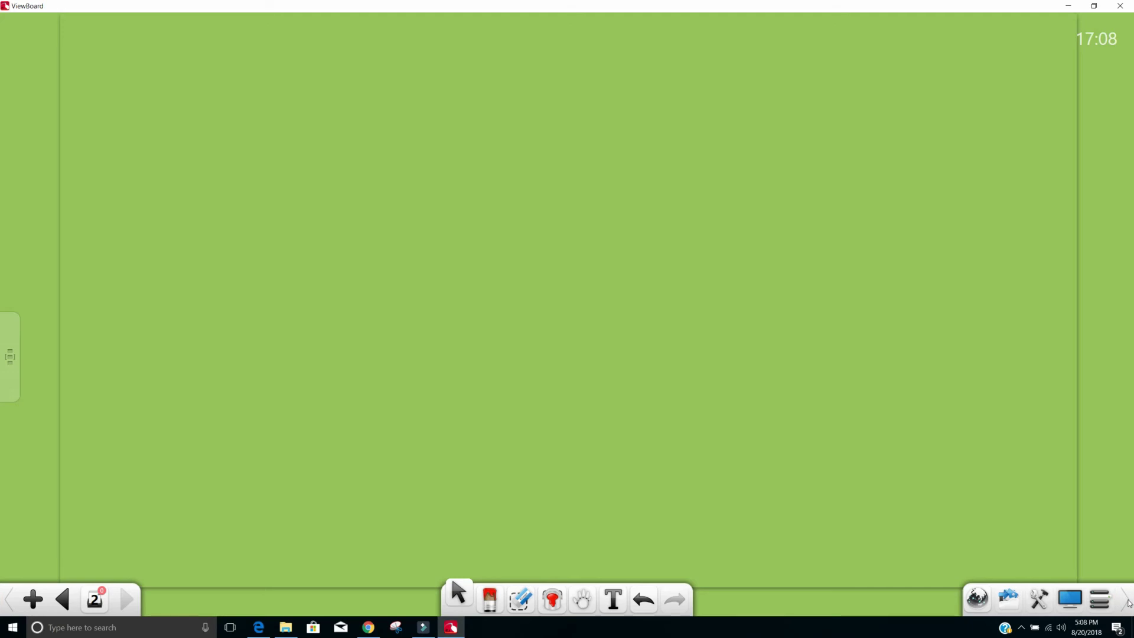
click(1126, 602)
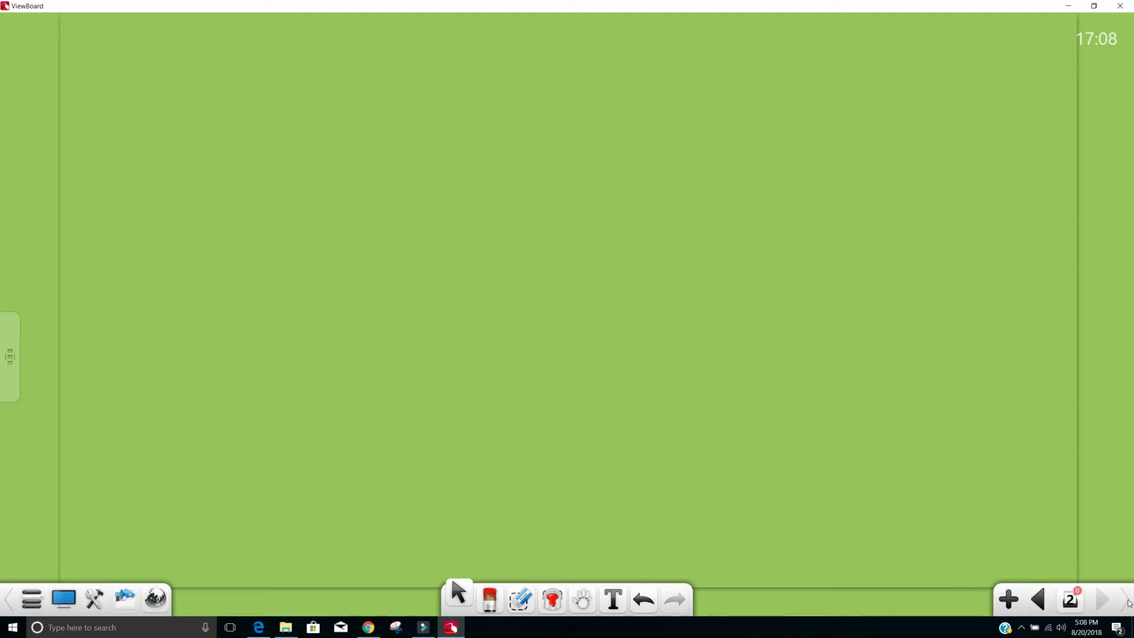